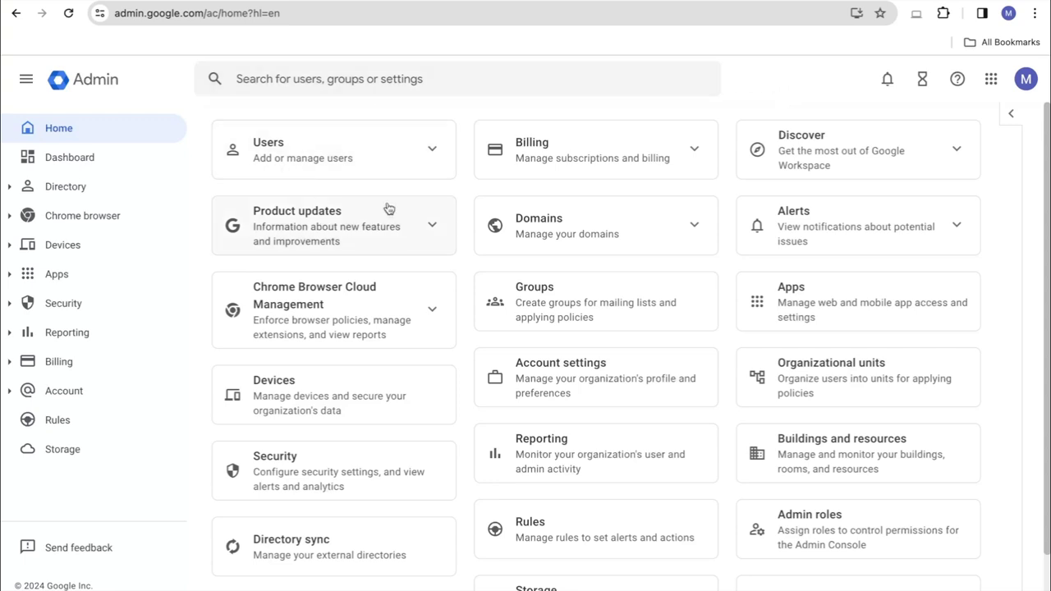
Open the Users list and scroll through it
left_click(280, 138)
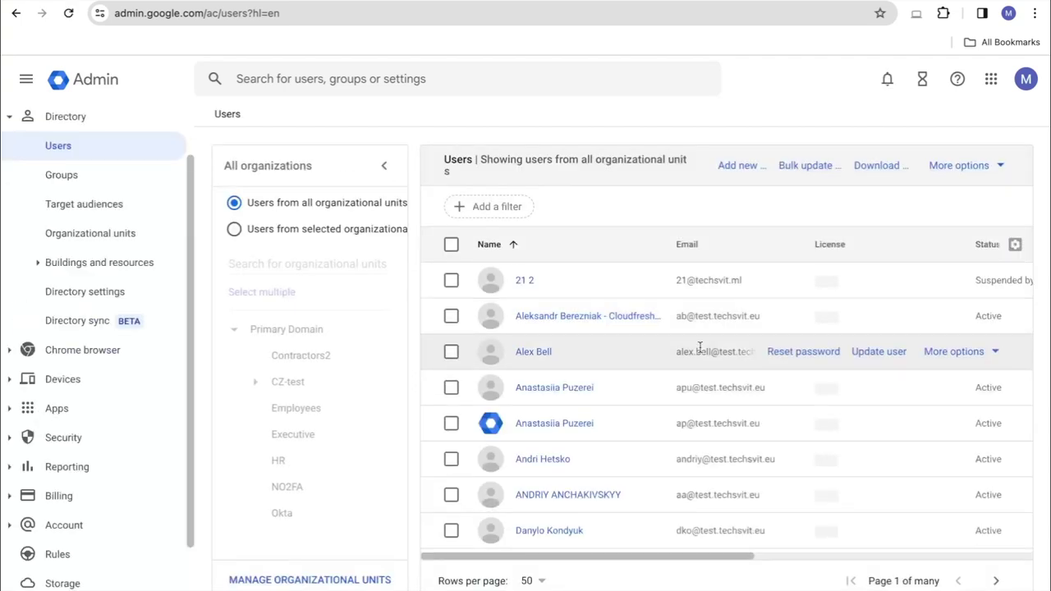
scroll(699, 348, "down", 5)
scroll(700, 349, "down", 1)
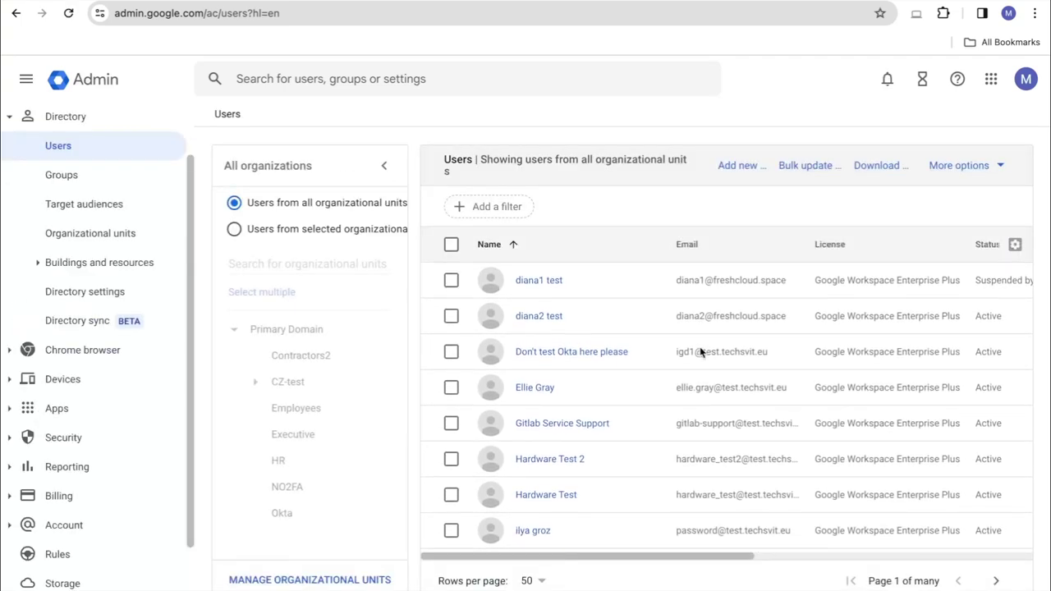
scroll(597, 456, "down", 1)
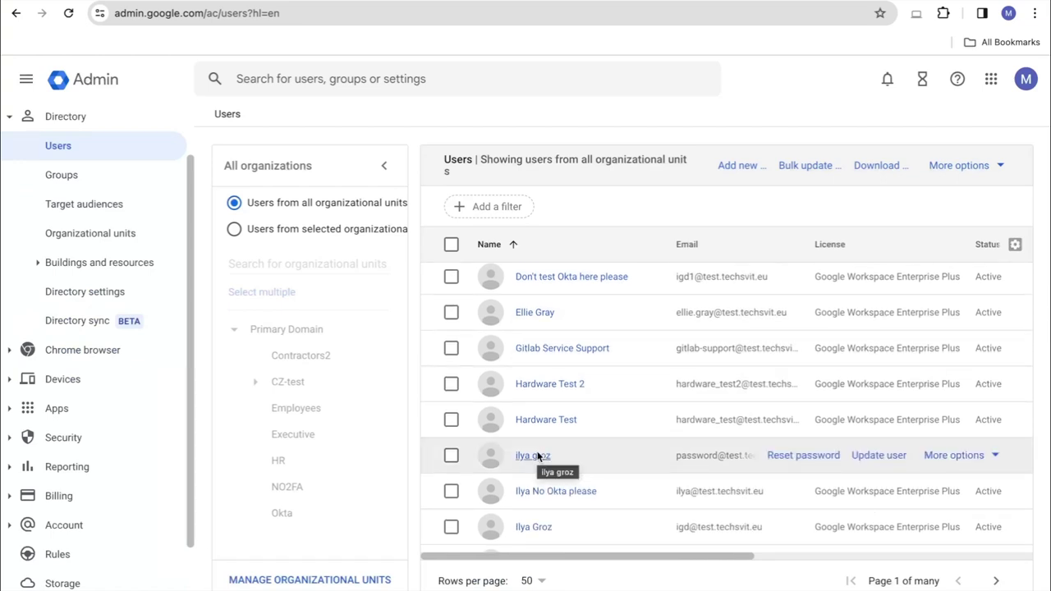
Search for the departing user's e-mail, open their account page and choose to delete them
left_click(396, 78)
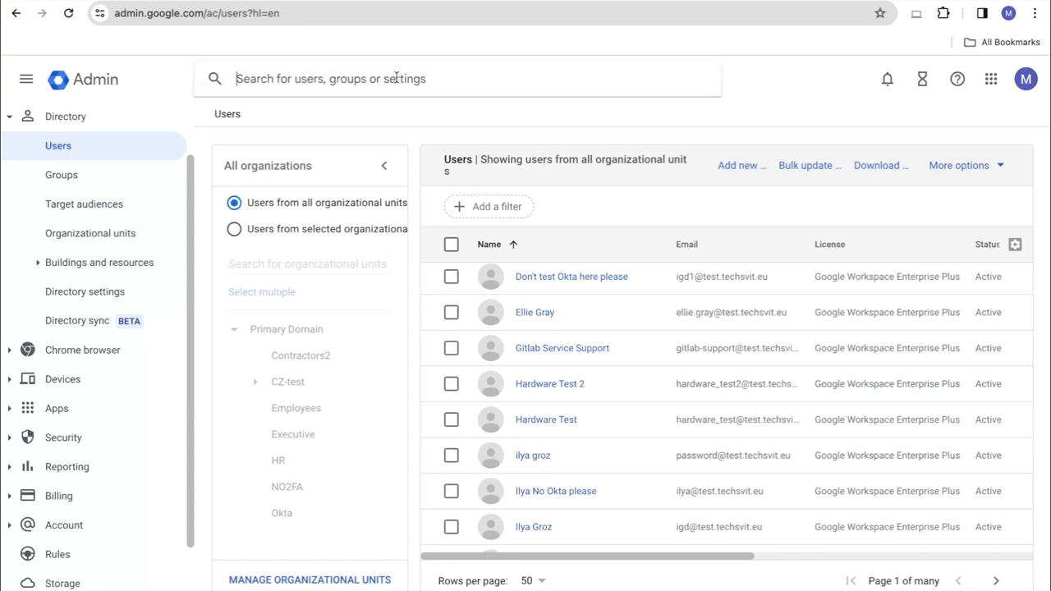
key("ctrl+v")
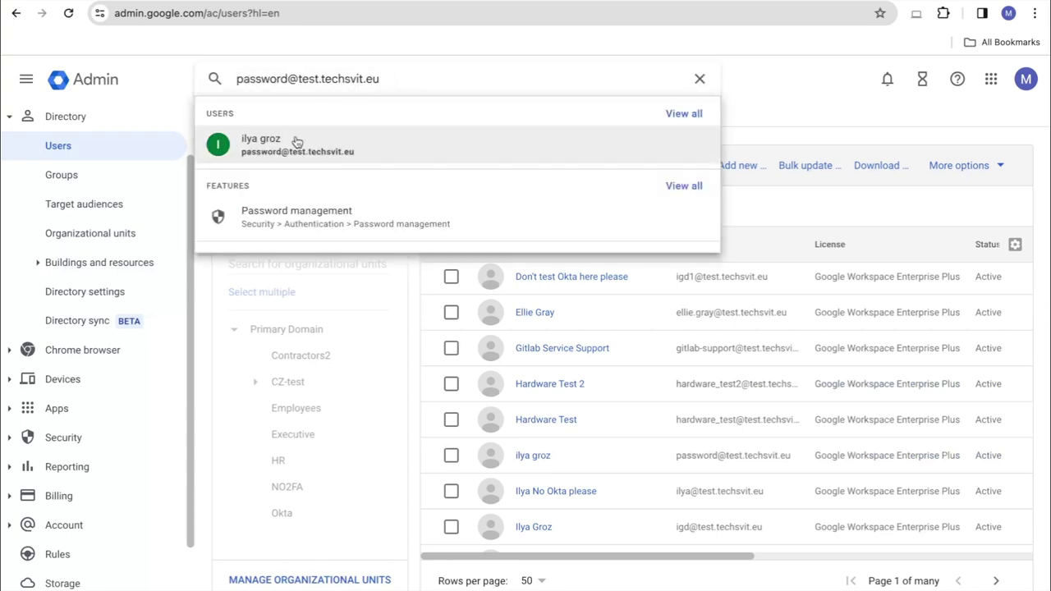
left_click(296, 141)
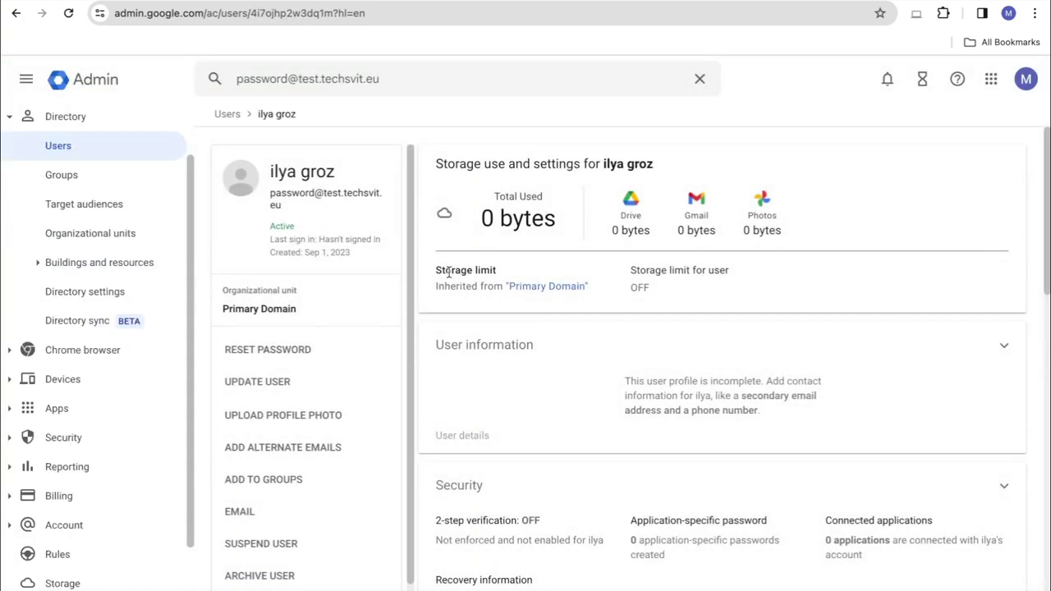
scroll(337, 345, "down", 1)
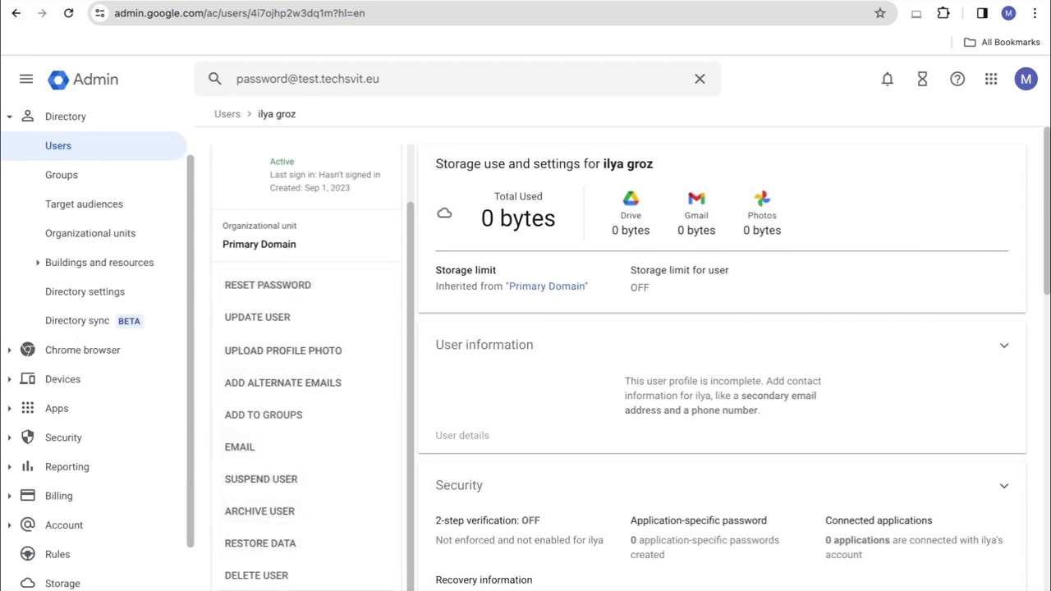
left_click(256, 577)
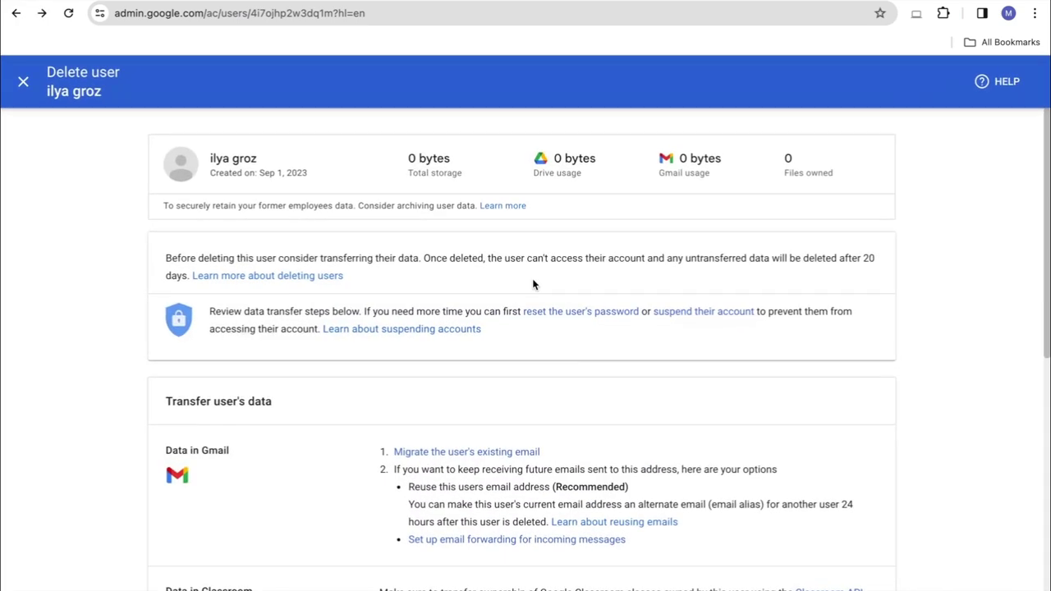
Scroll to 'Data in other apps' and focus the 'Search for a user' recipient field
scroll(571, 361, "down", 3)
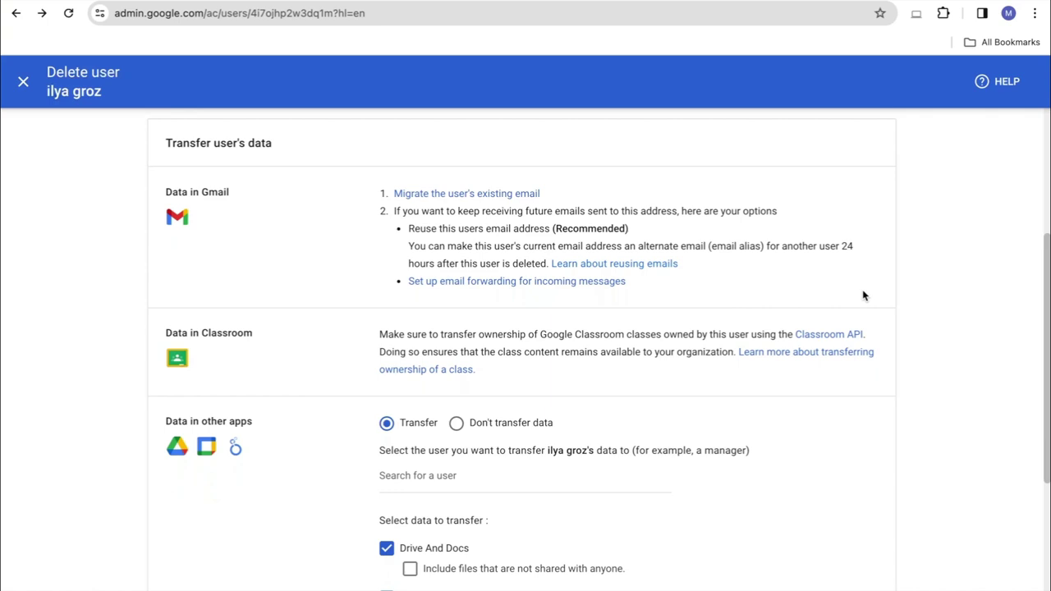
scroll(863, 295, "down", 3)
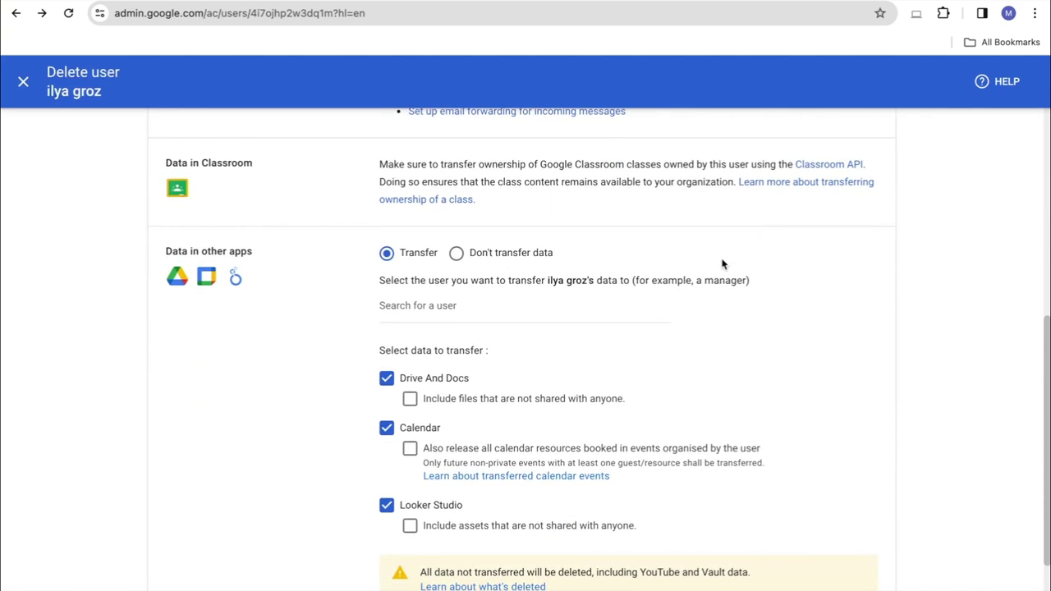
scroll(721, 264, "down", 2)
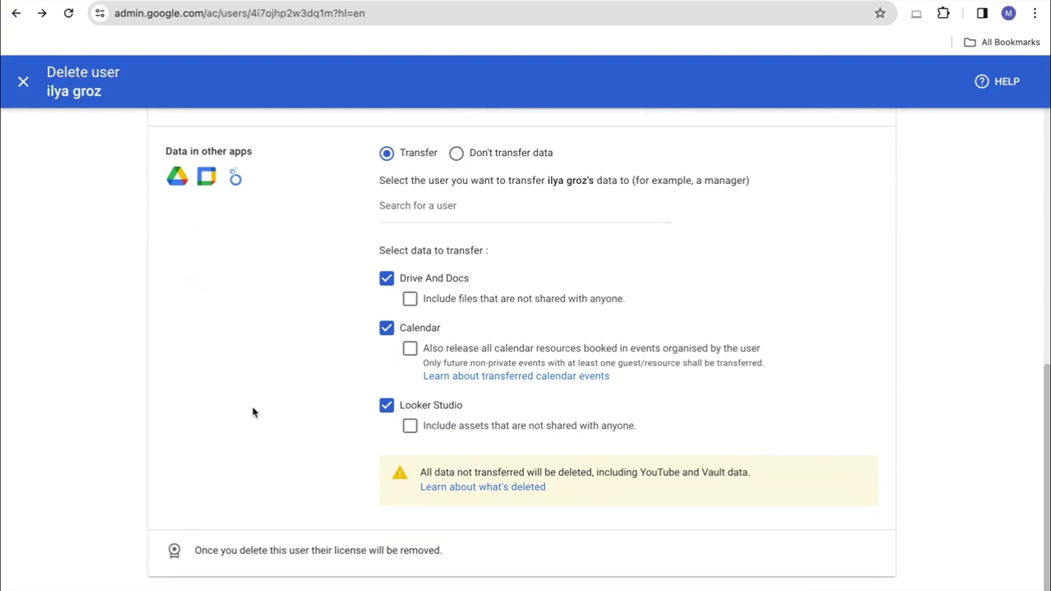
scroll(253, 412, "up", 1)
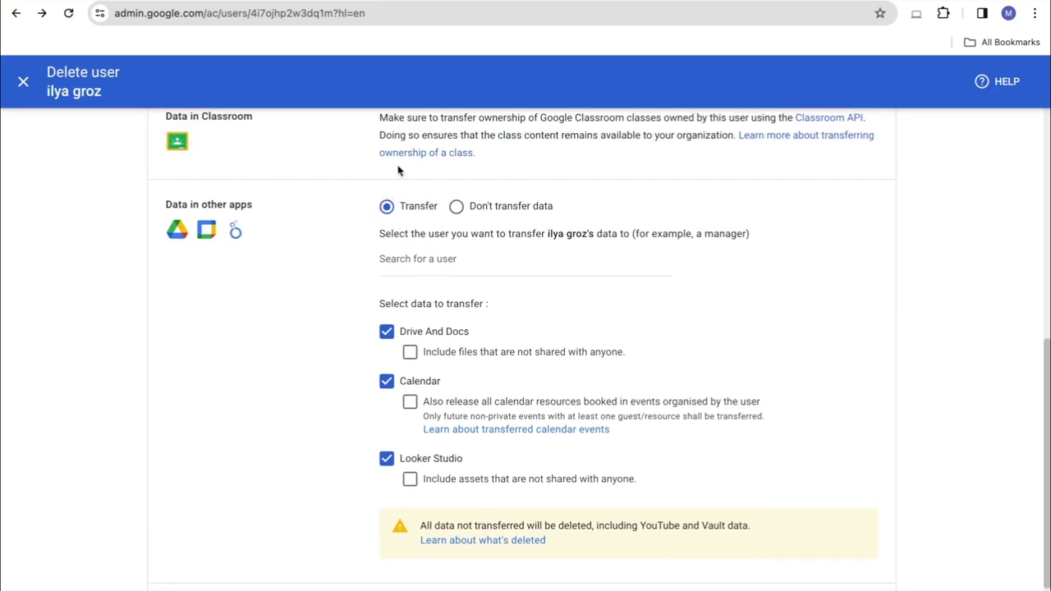
left_click(383, 259)
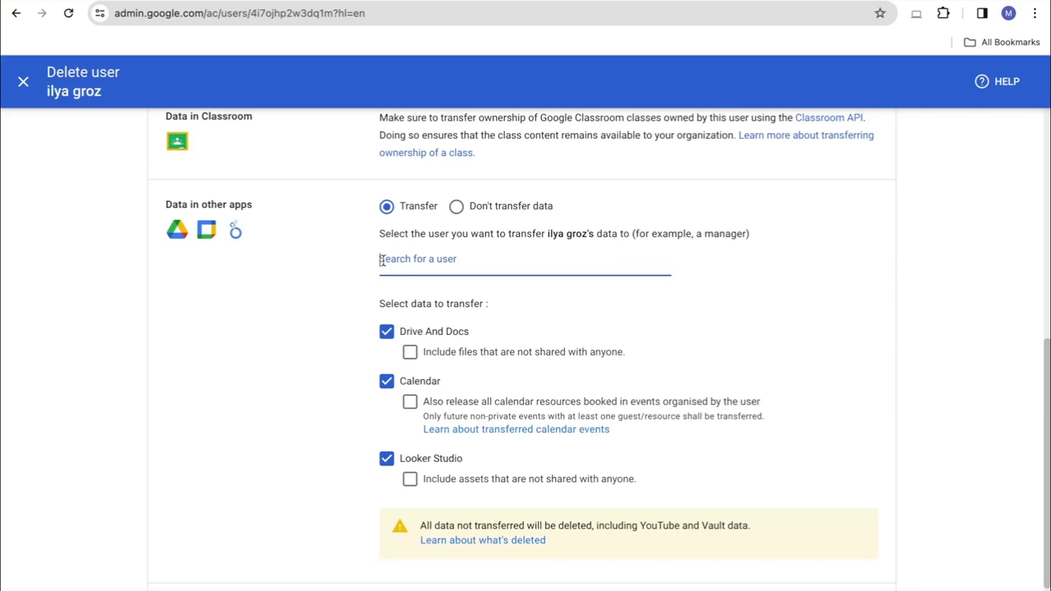
Pick the colleague as data recipient and include Drive files not shared with anyone
type("mkv")
left_click(451, 302)
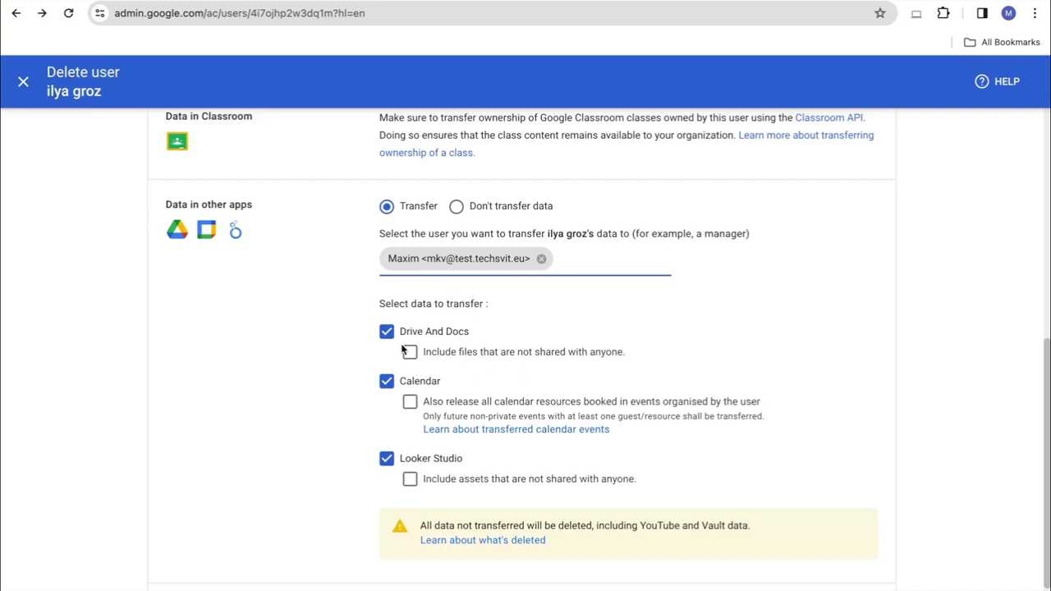
left_click(322, 320)
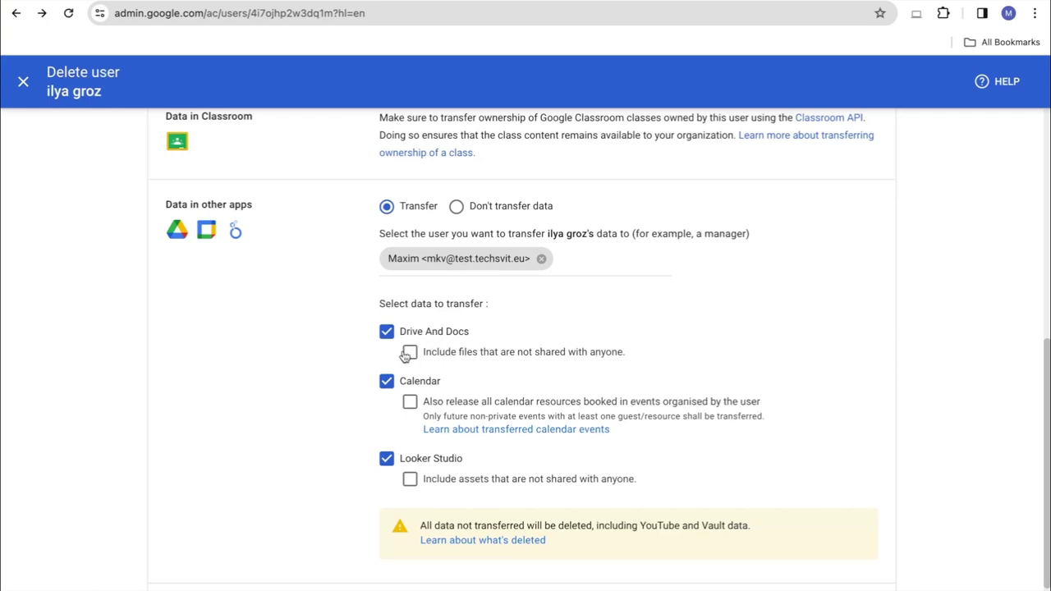
left_click(409, 351)
scroll(860, 309, "down", 2)
Tick releasing the user's Calendar resources and transferring unshared Looker Studio assets
scroll(858, 307, "up", 1)
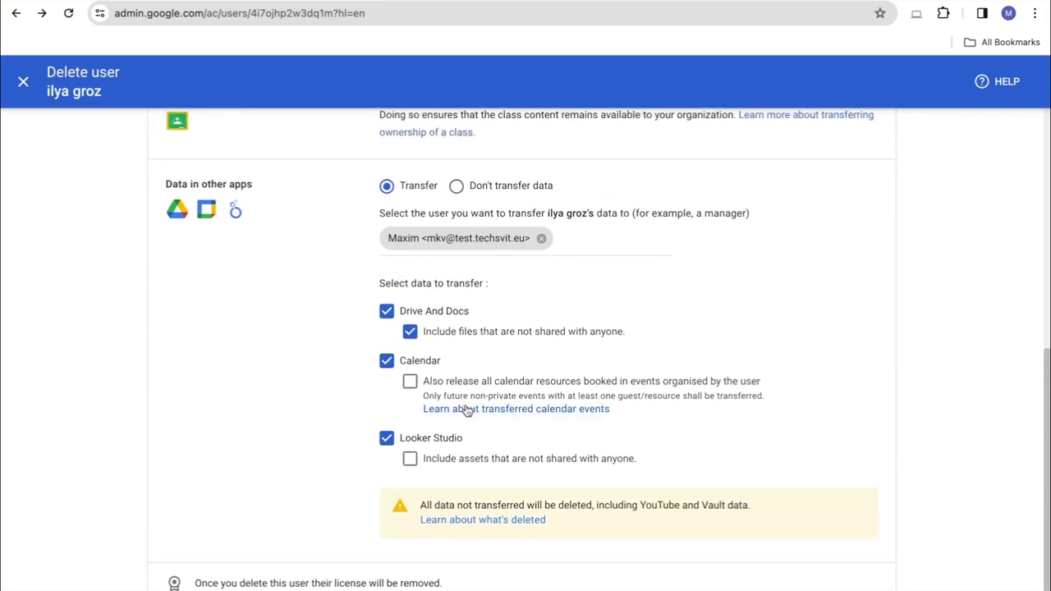
scroll(466, 410, "up", 1)
scroll(466, 410, "down", 2)
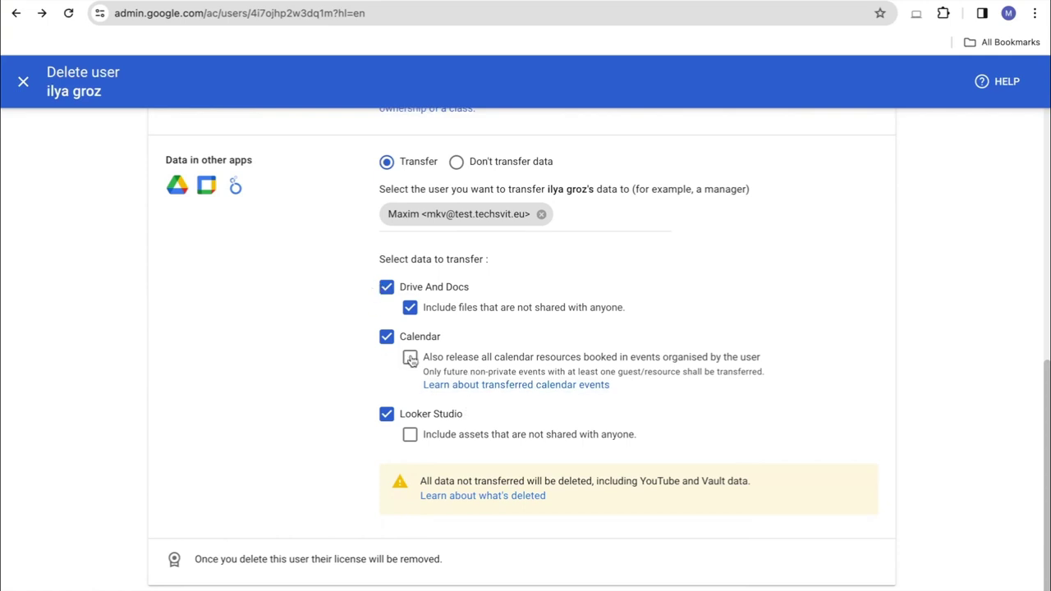
scroll(411, 362, "down", 1)
left_click(410, 329)
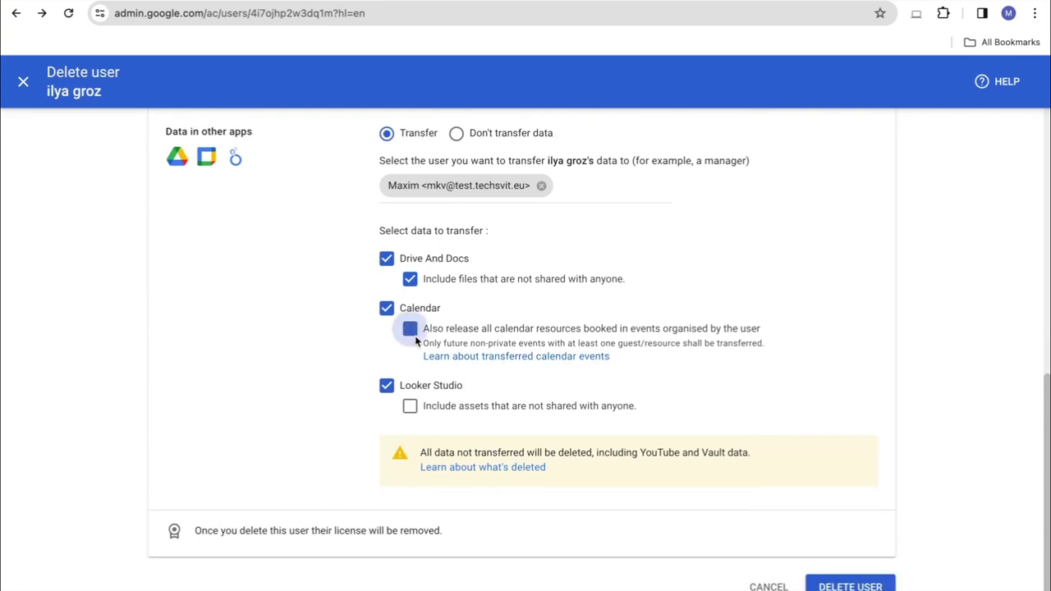
left_click(410, 406)
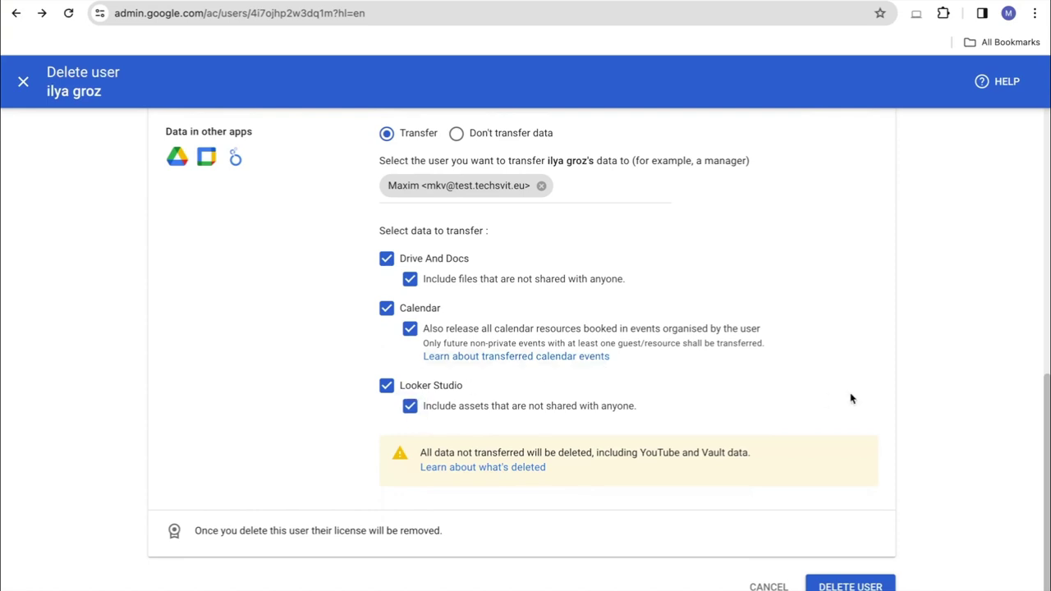
Review the deletion page, then close it without deleting the user
scroll(850, 398, "up", 1)
scroll(851, 399, "down", 1)
scroll(850, 399, "up", 1)
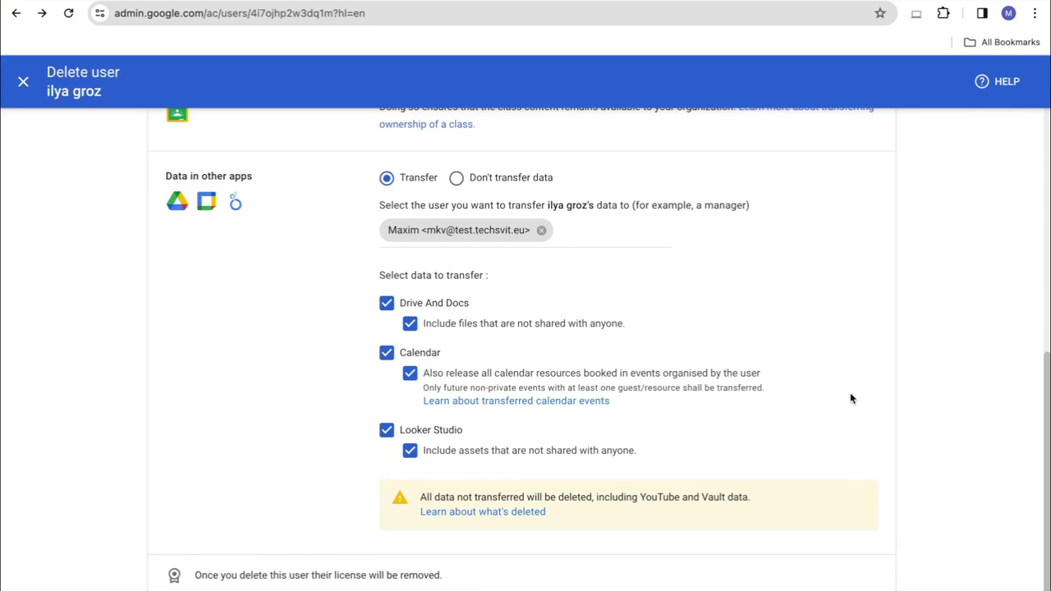
scroll(850, 398, "up", 3)
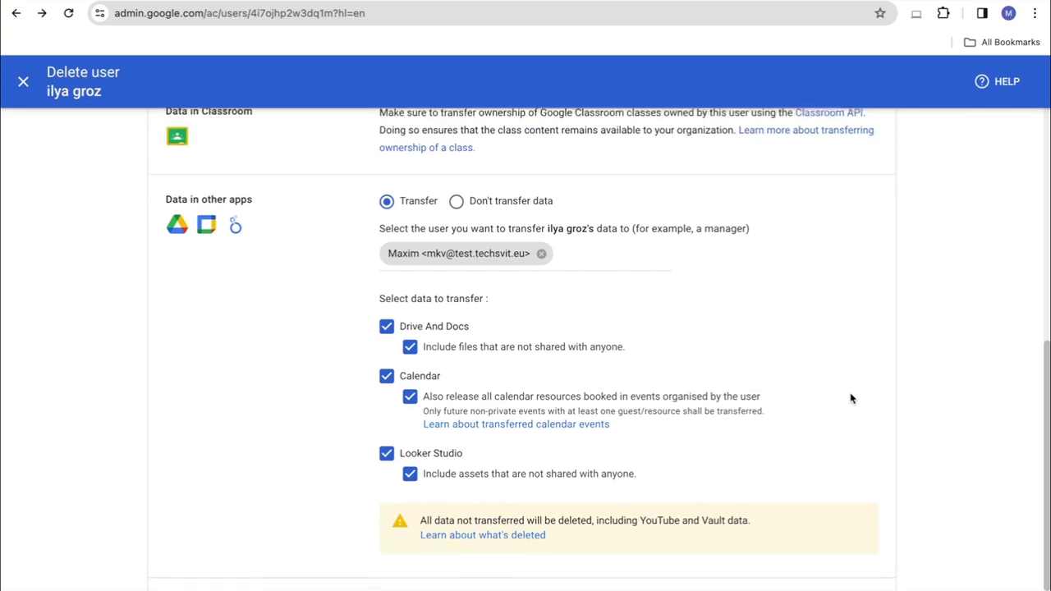
scroll(850, 398, "down", 4)
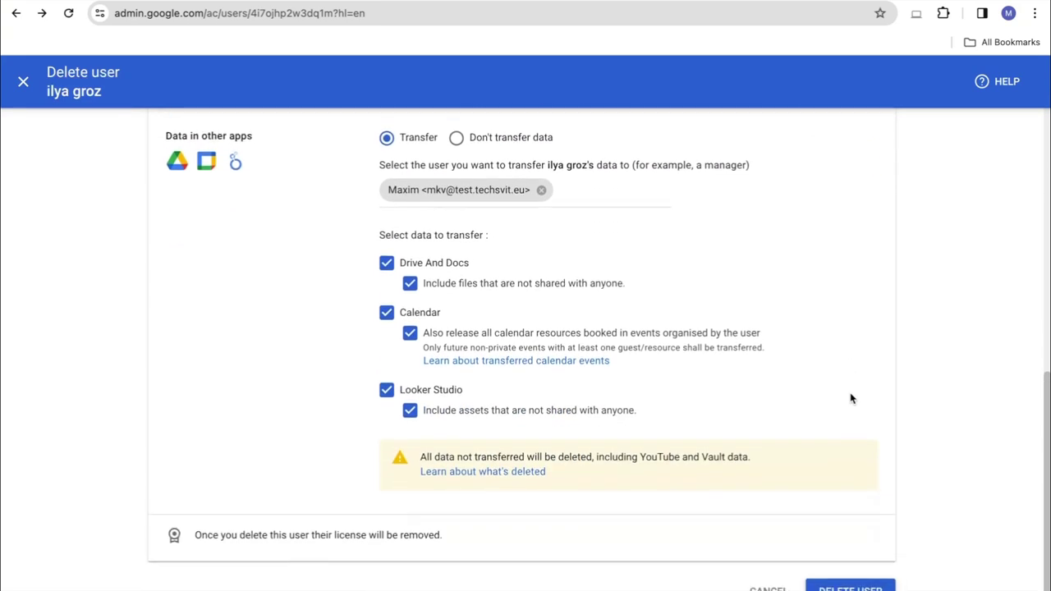
scroll(850, 398, "up", 10)
scroll(850, 398, "down", 3)
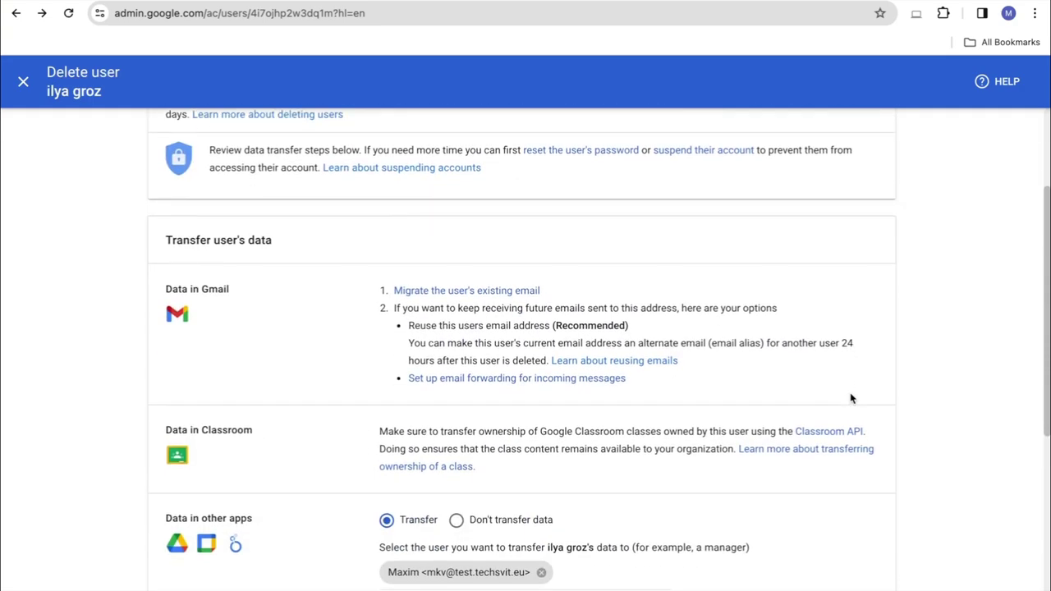
scroll(851, 398, "down", 1)
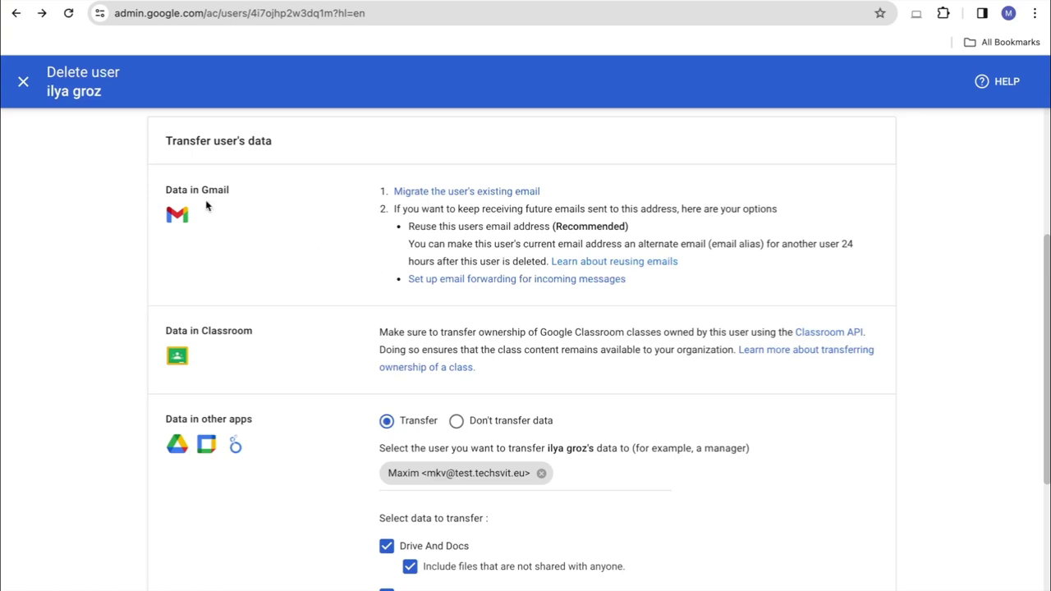
scroll(333, 387, "down", 1)
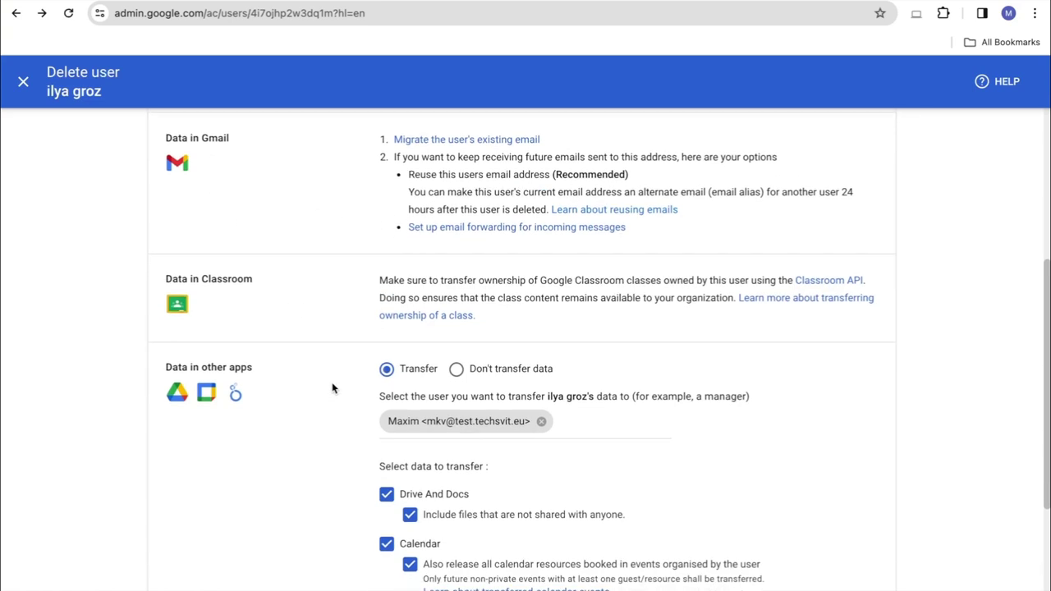
scroll(376, 285, "down", 2)
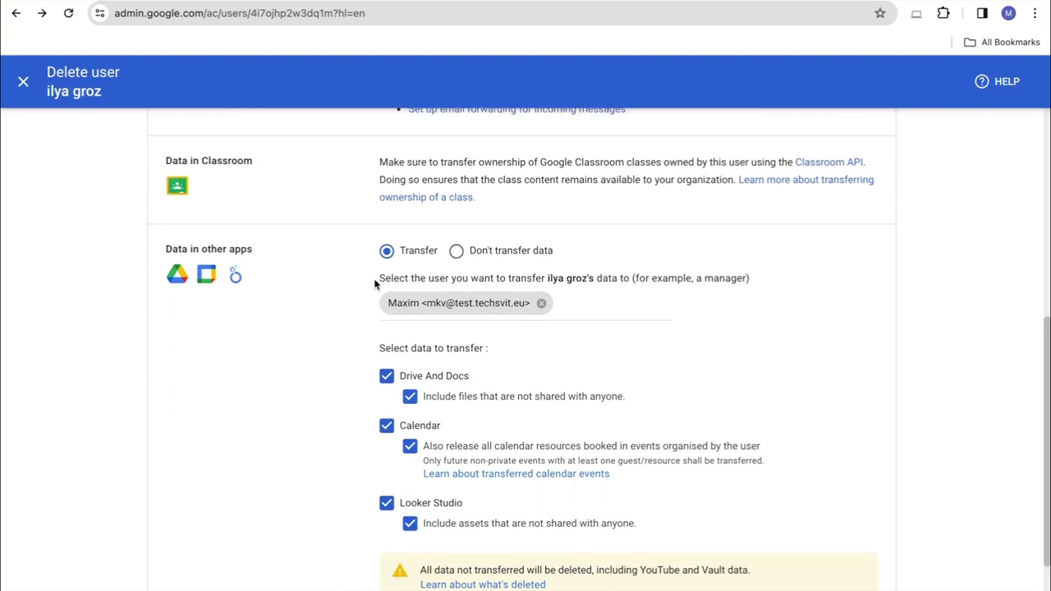
left_click(21, 82)
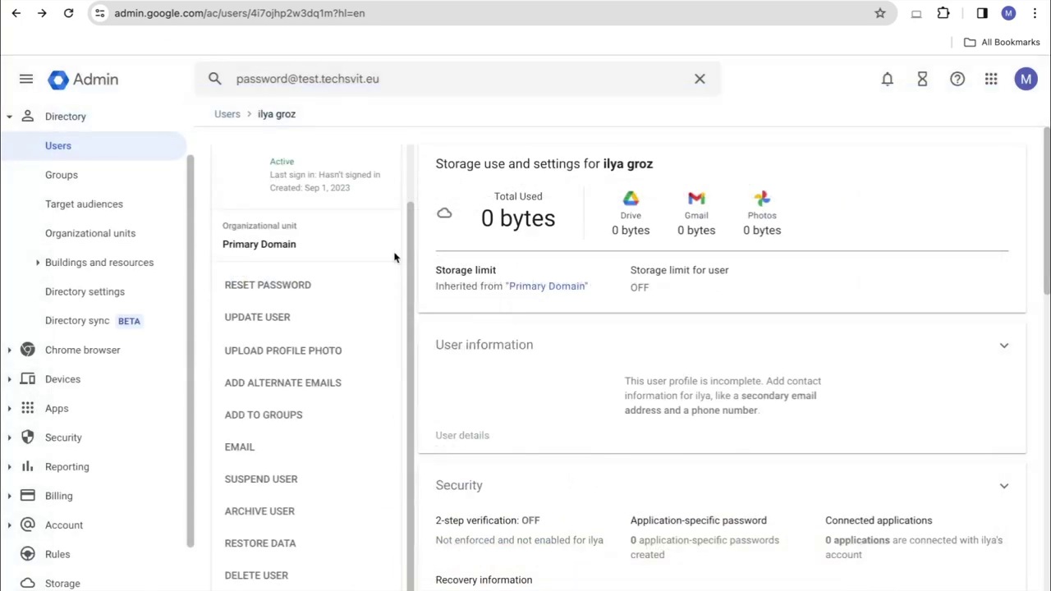
Go from the console home to Data migration and open the setup form
left_click(111, 78)
scroll(517, 347, "down", 2)
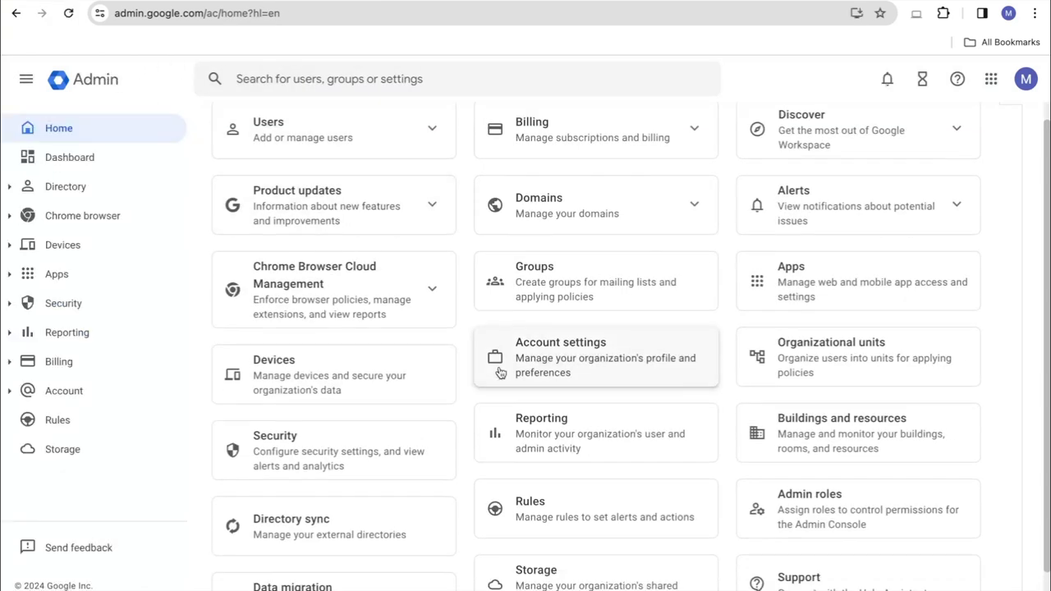
left_click(278, 542)
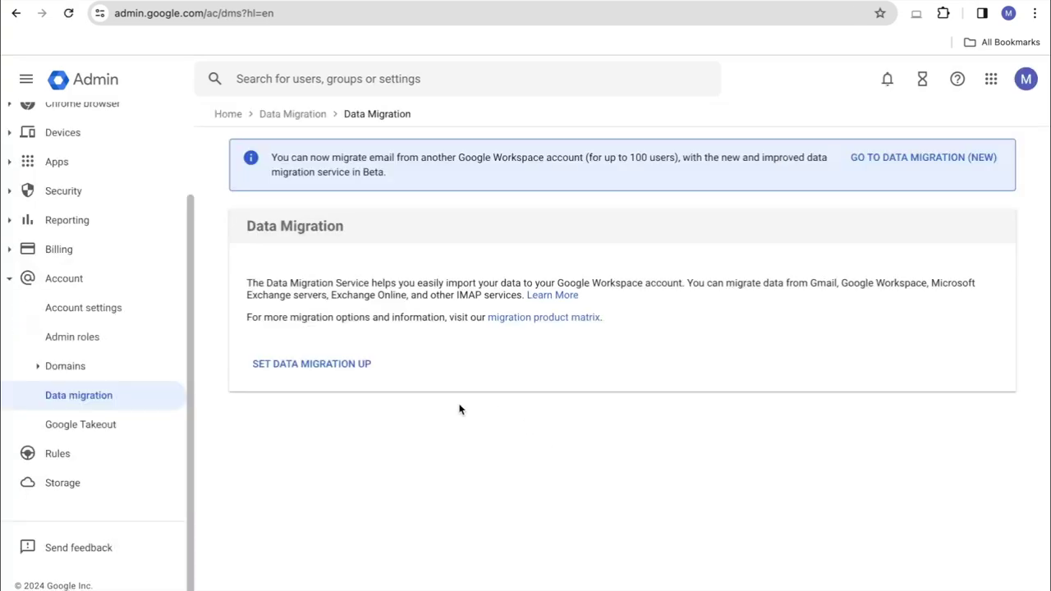
left_click(272, 363)
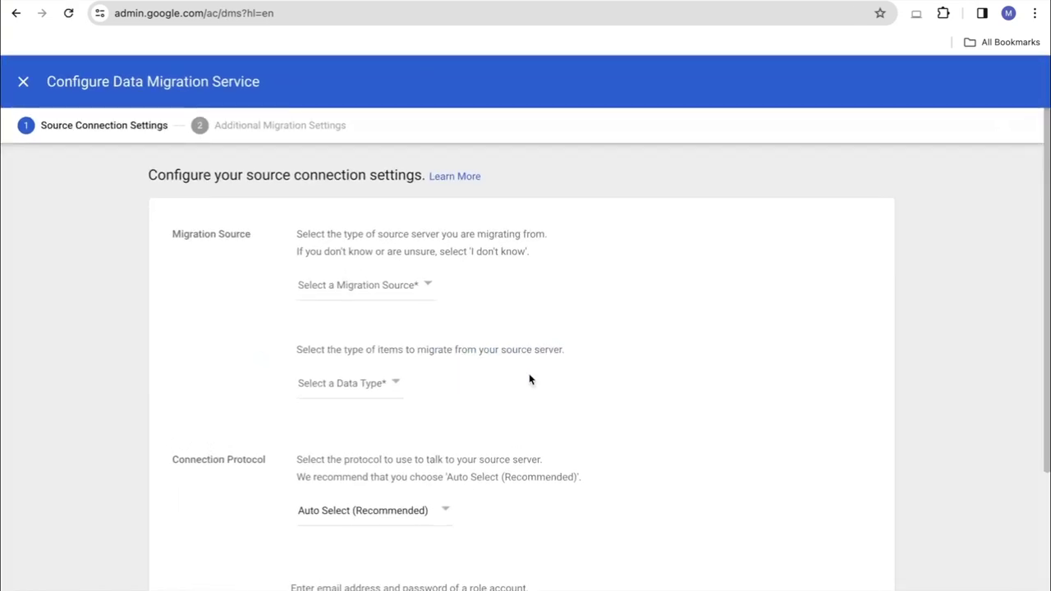
Choose Google Workspace as the migration source and connect to it
scroll(600, 378, "down", 1)
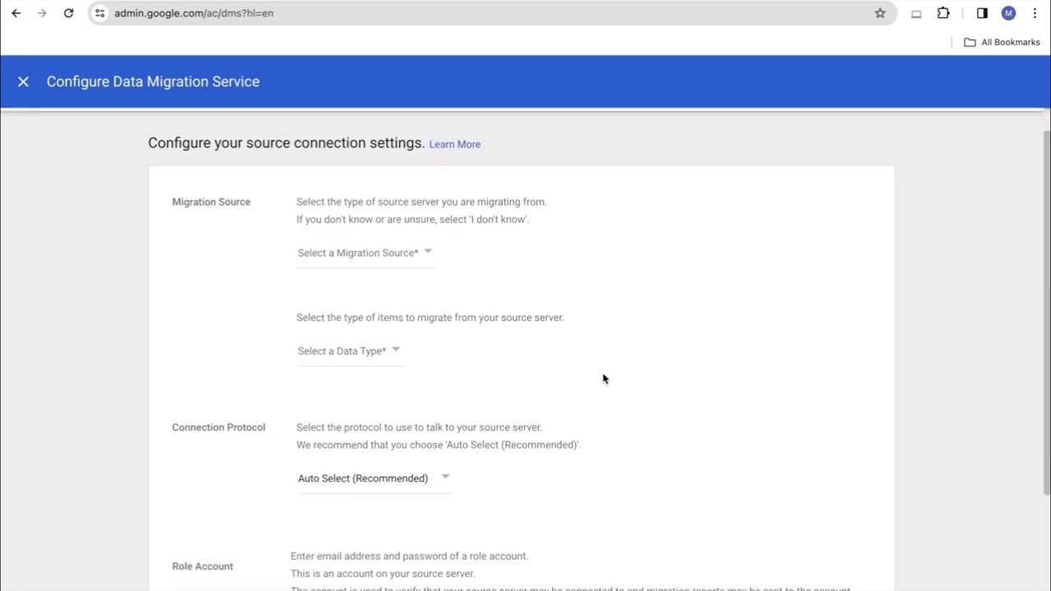
left_click(357, 252)
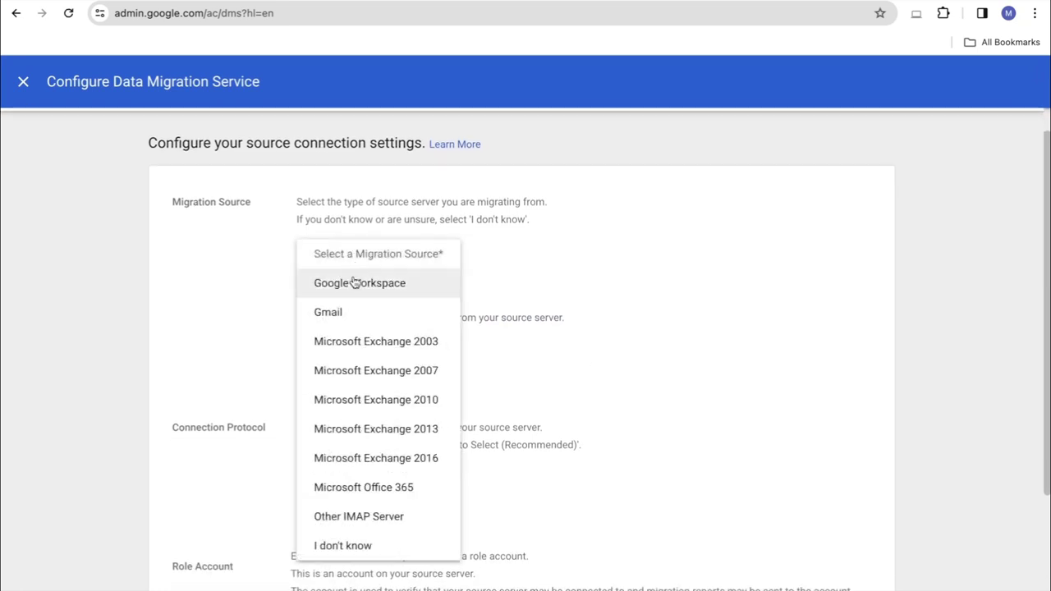
left_click(354, 283)
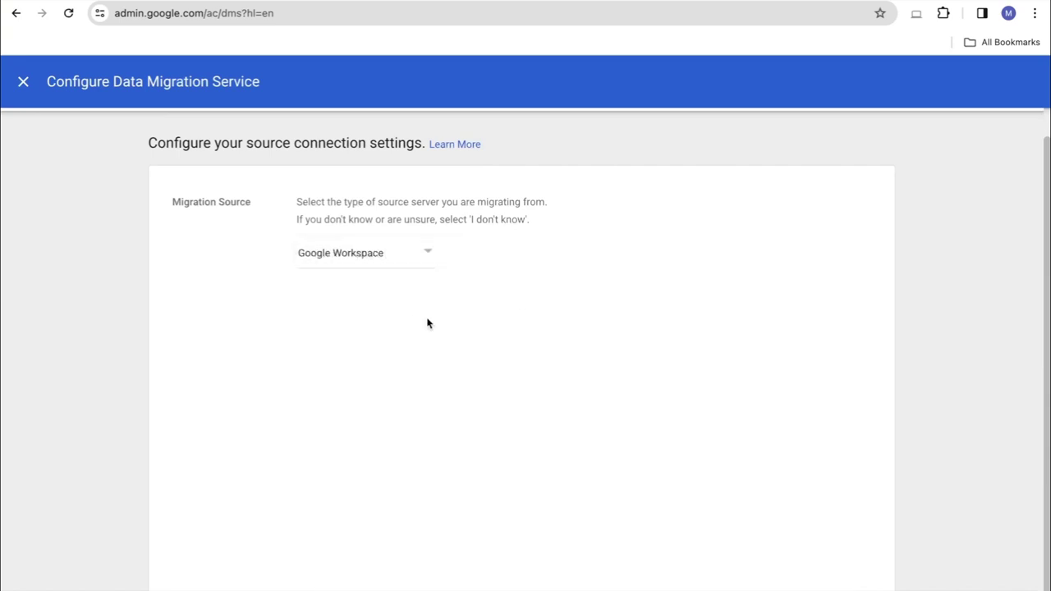
scroll(472, 362, "down", 1)
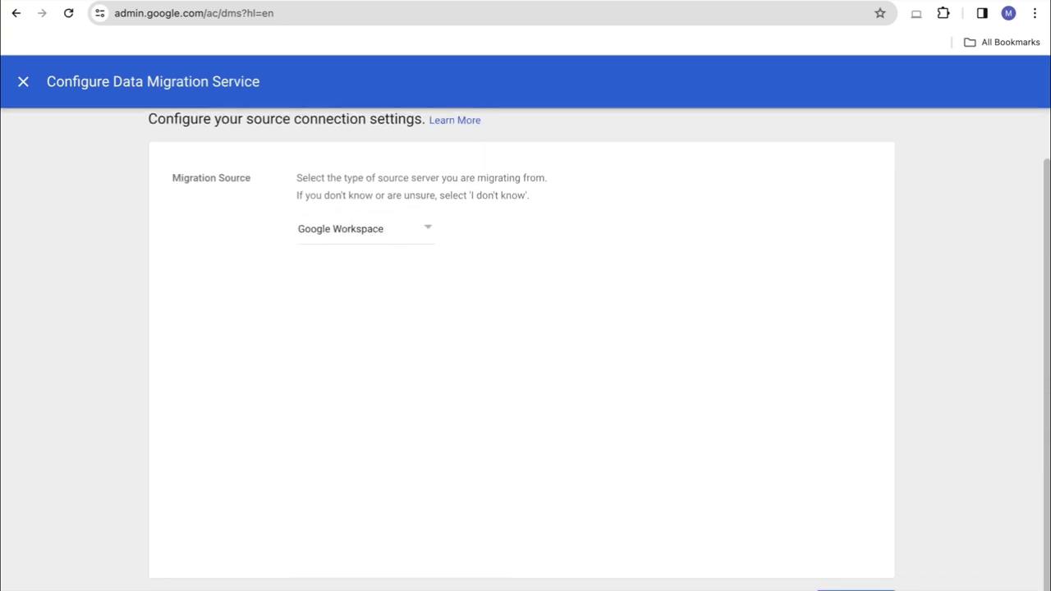
left_click(853, 588)
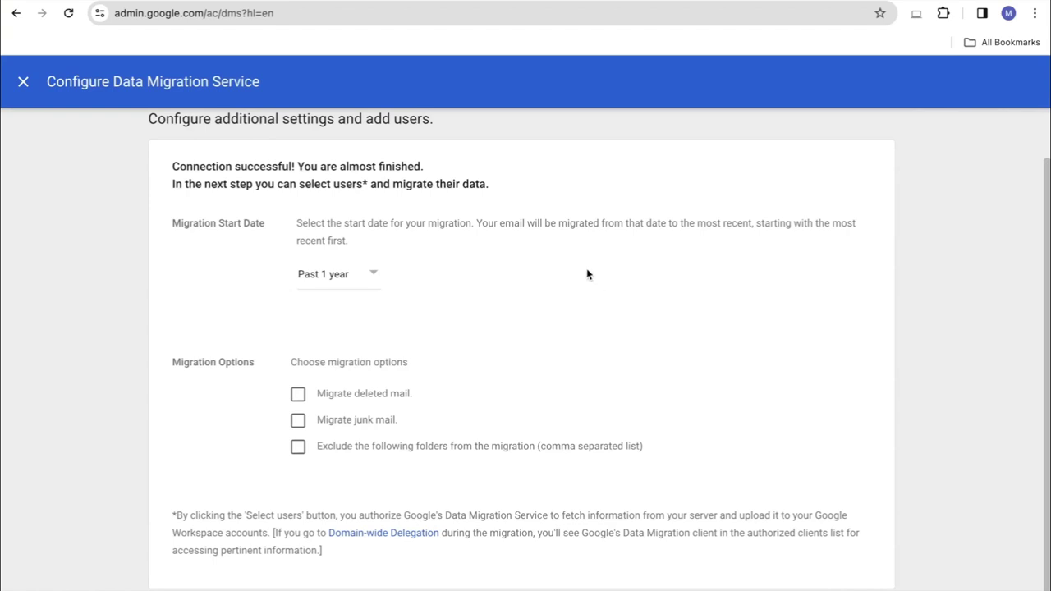
Change the Migration Start Date option to Custom Date
left_click(368, 284)
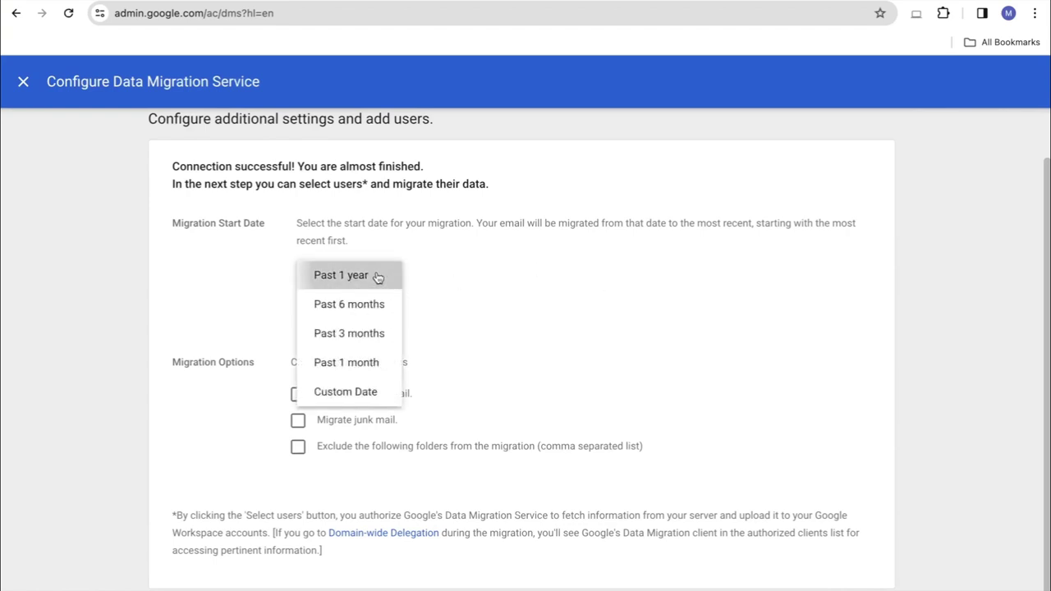
left_click(378, 277)
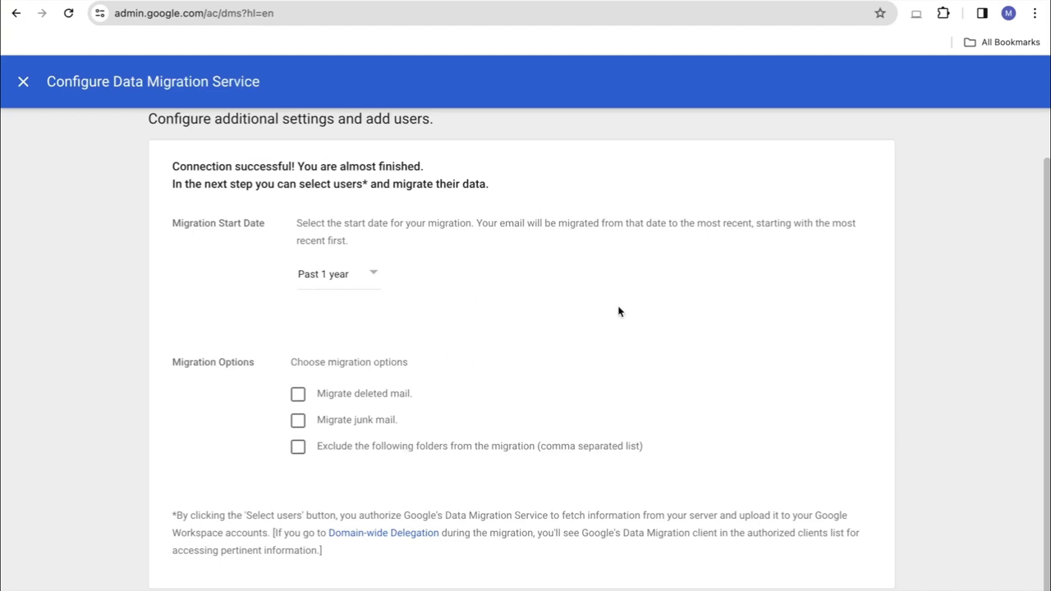
scroll(620, 304, "down", 1)
left_click(356, 264)
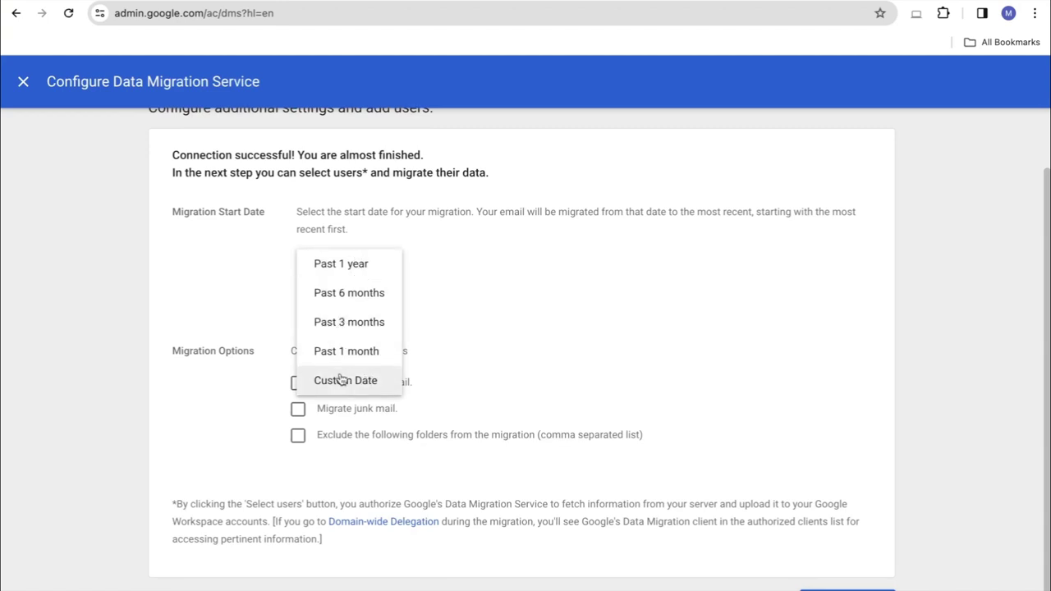
left_click(342, 379)
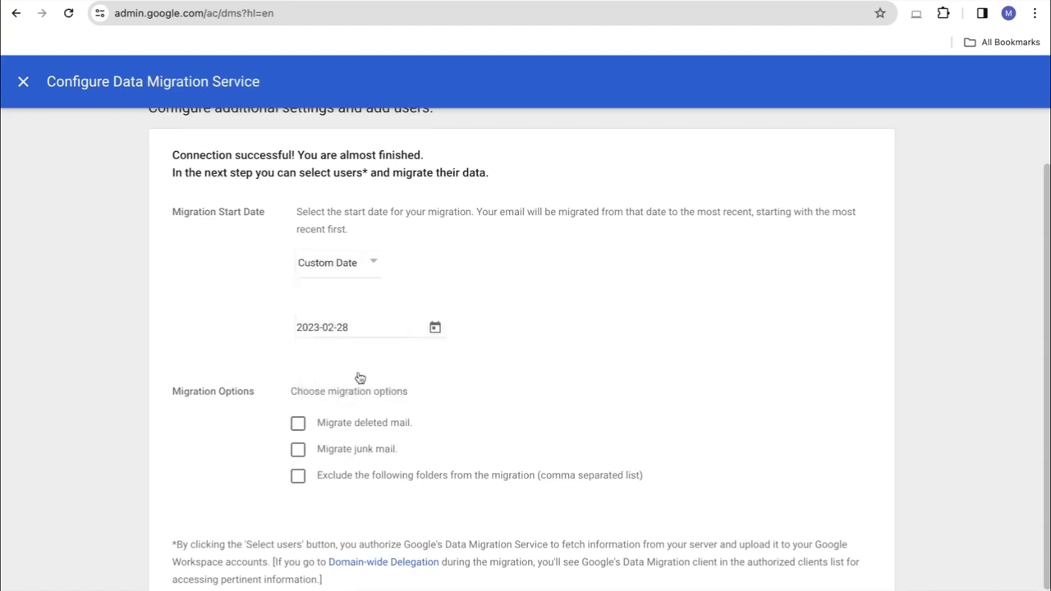
Pick January 1, 2020 as the custom start date in the calendar
left_click(436, 326)
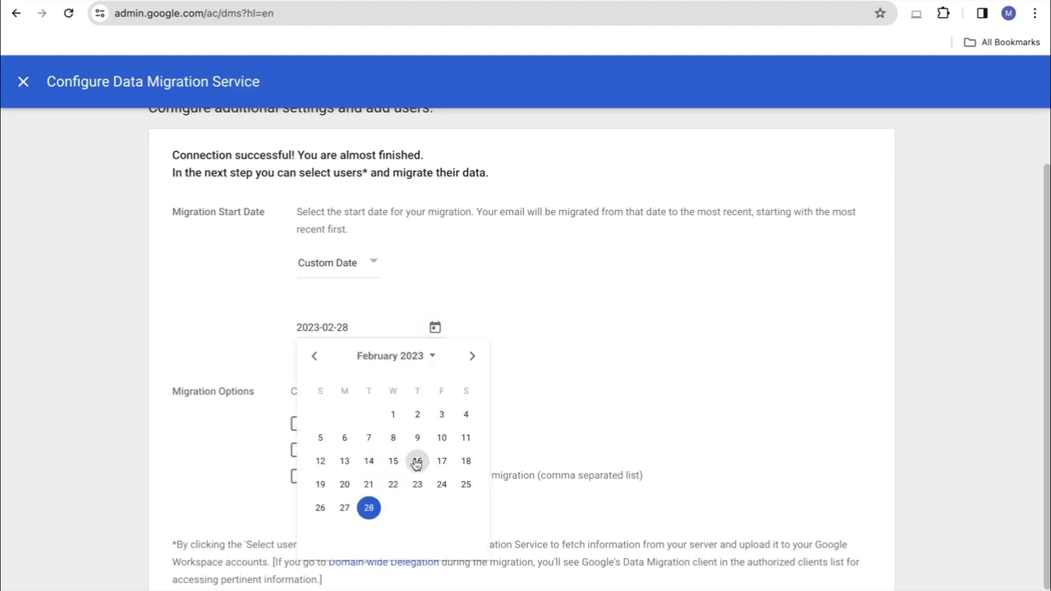
left_click(313, 357)
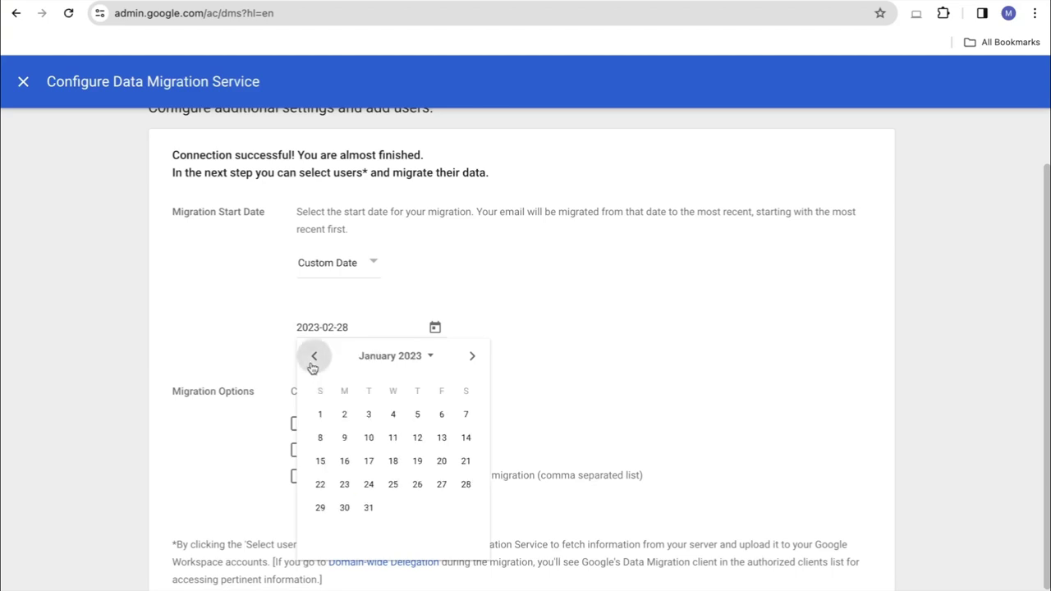
left_click(381, 361)
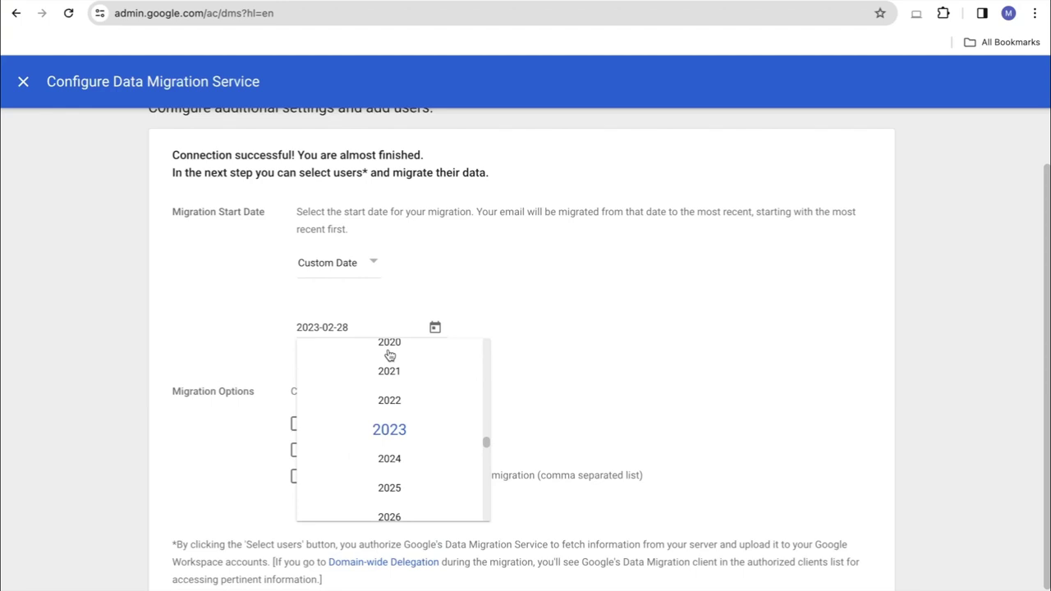
left_click(389, 353)
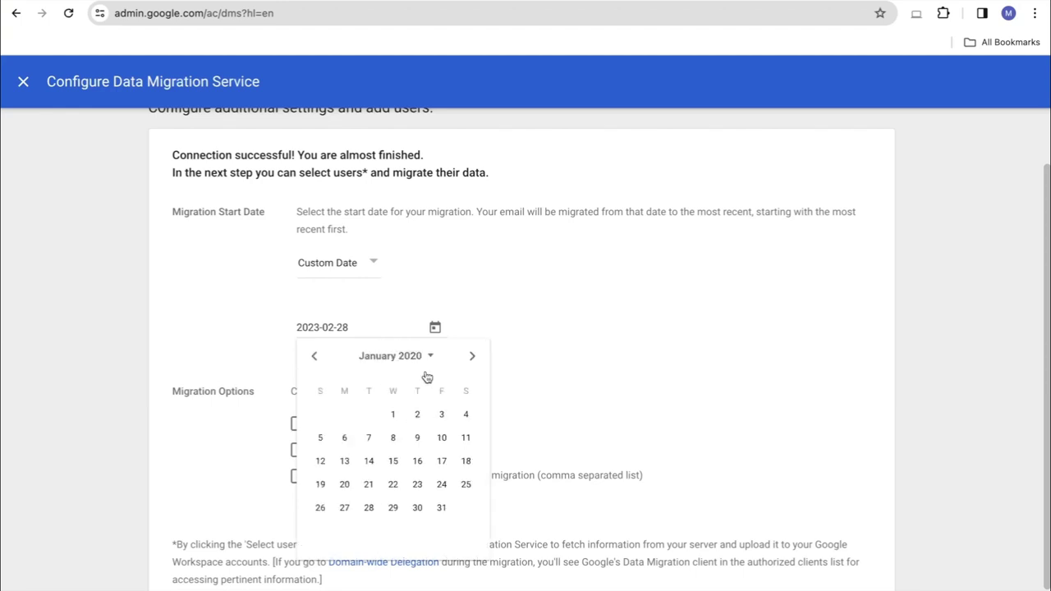
left_click(390, 414)
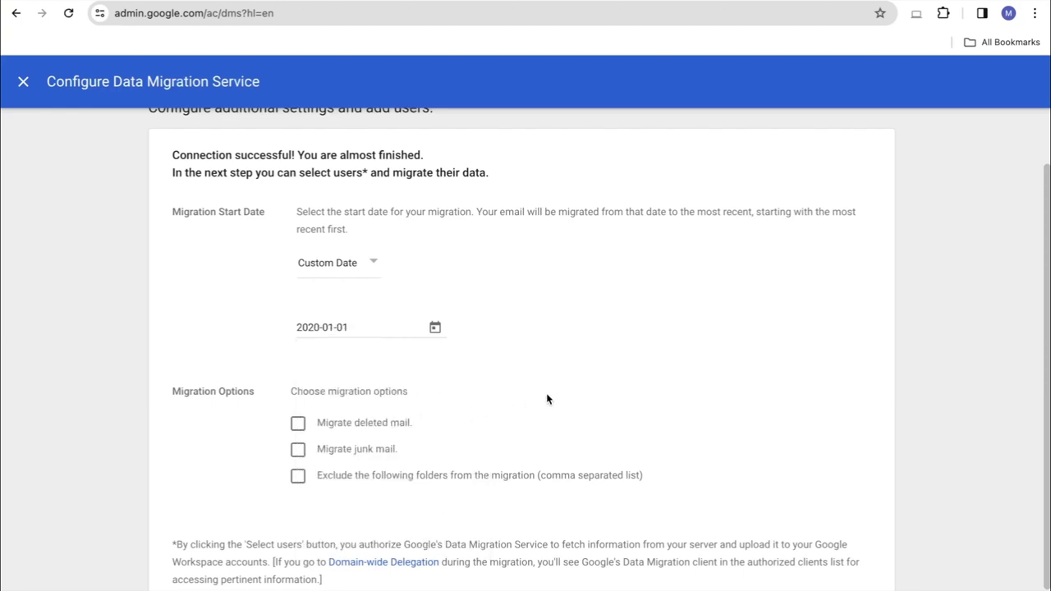
scroll(601, 399, "down", 1)
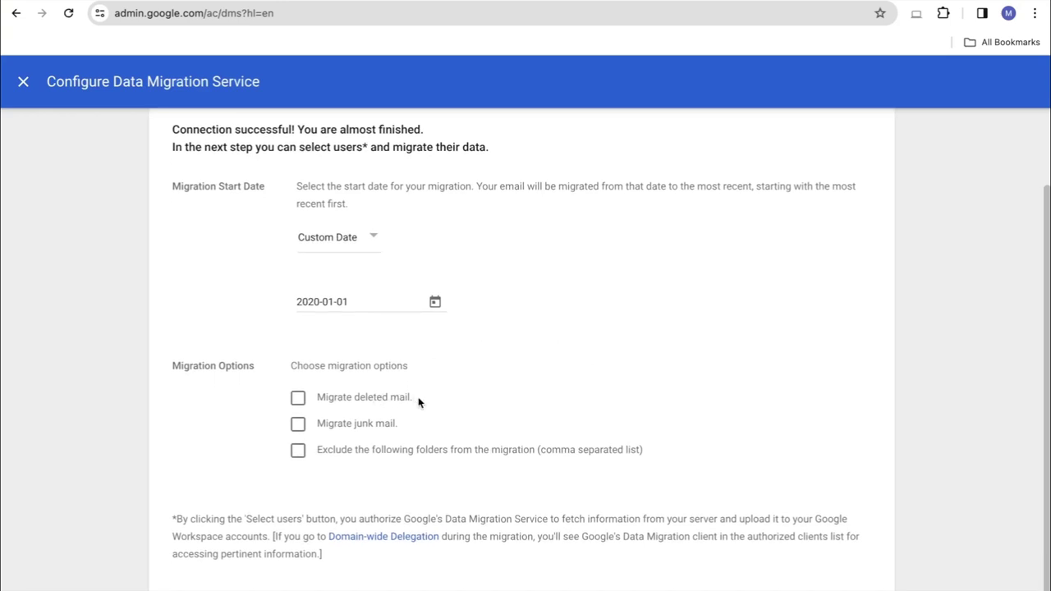
Turn on migrating deleted mail and junk mail
left_click_drag(418, 401, 344, 400)
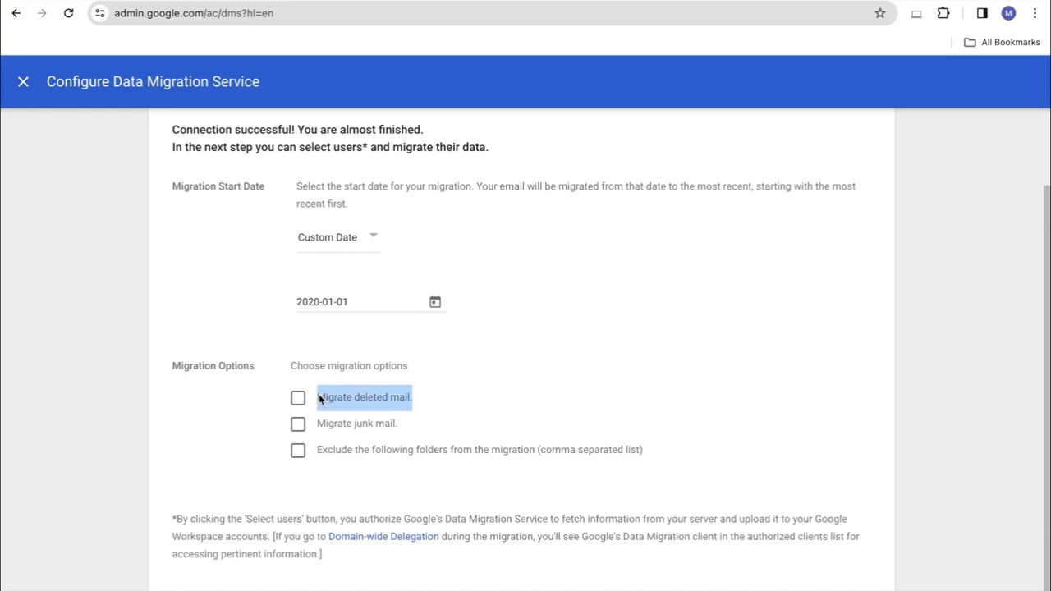
left_click(368, 398)
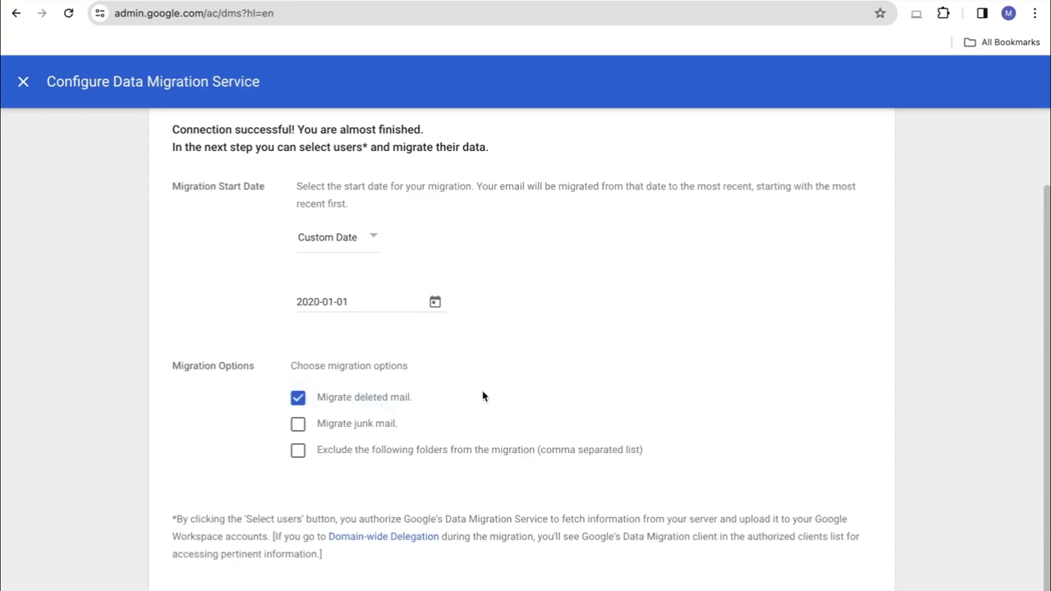
scroll(446, 402, "down", 1)
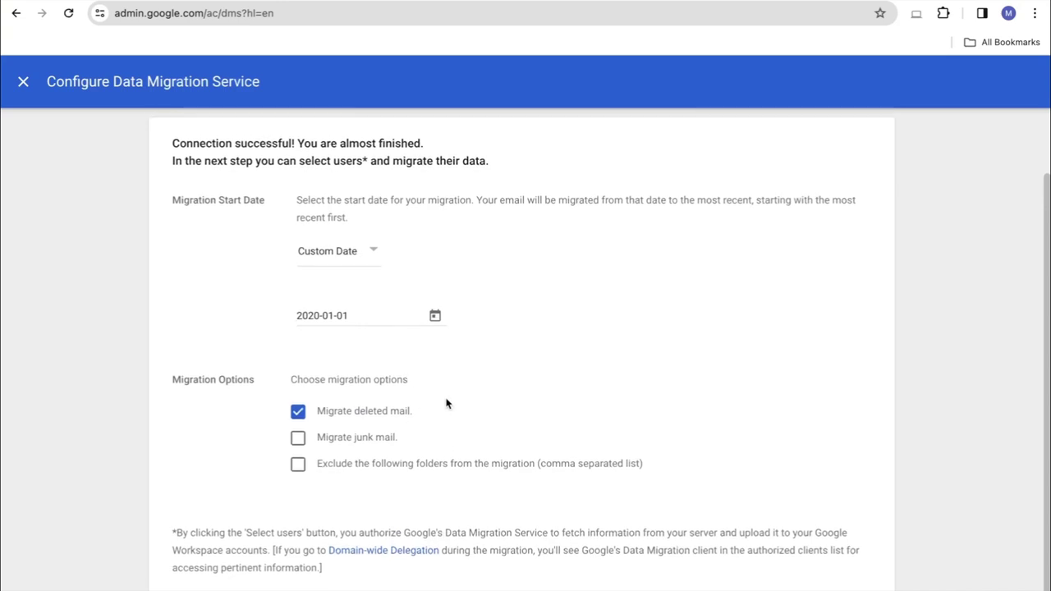
left_click(319, 410)
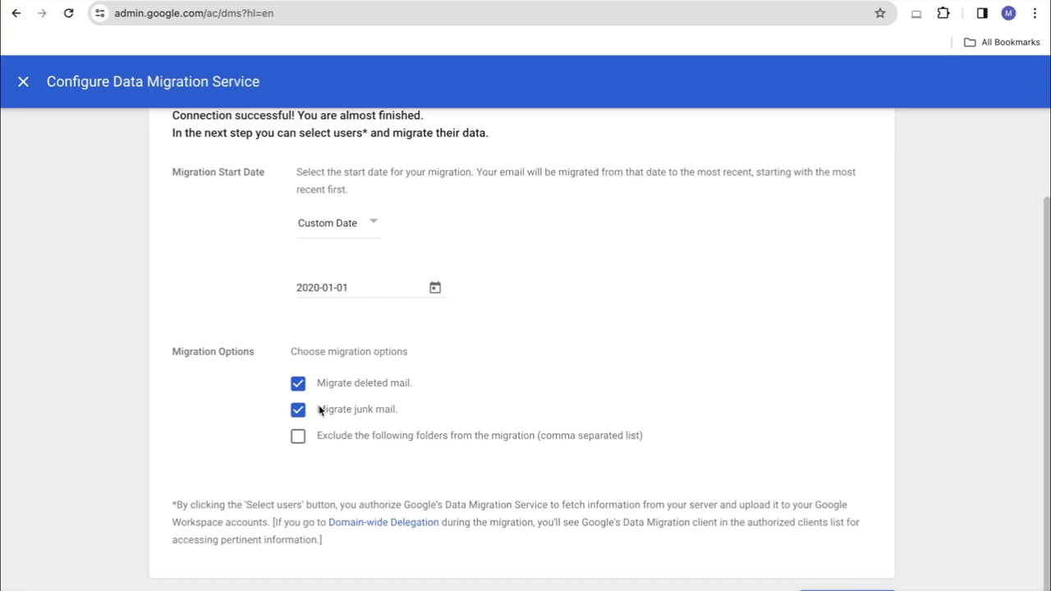
Leave no folders excluded from the migration and save the settings
left_click(297, 435)
scroll(439, 428, "down", 1)
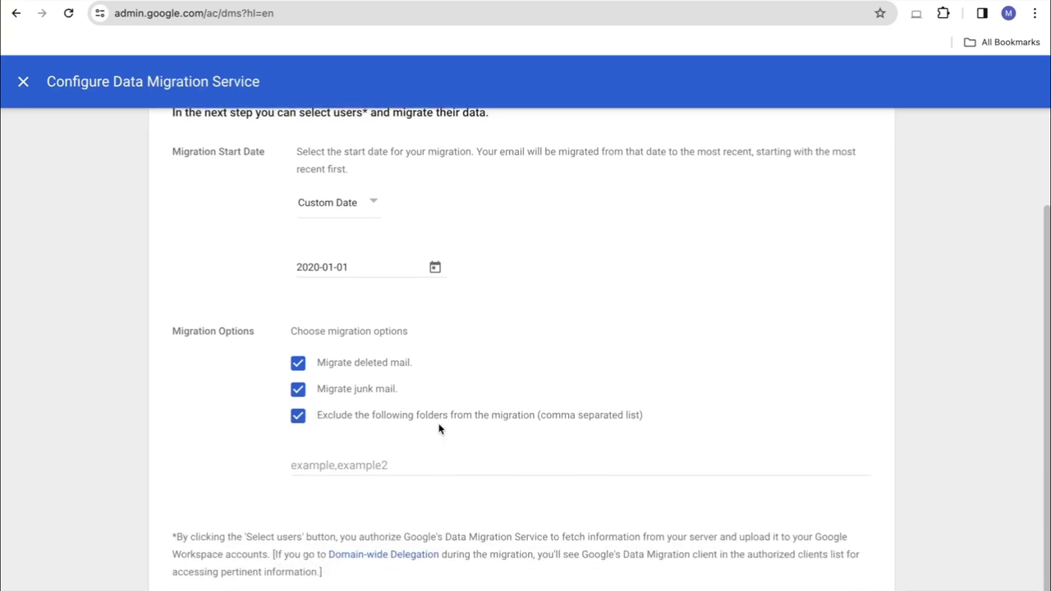
scroll(440, 428, "down", 1)
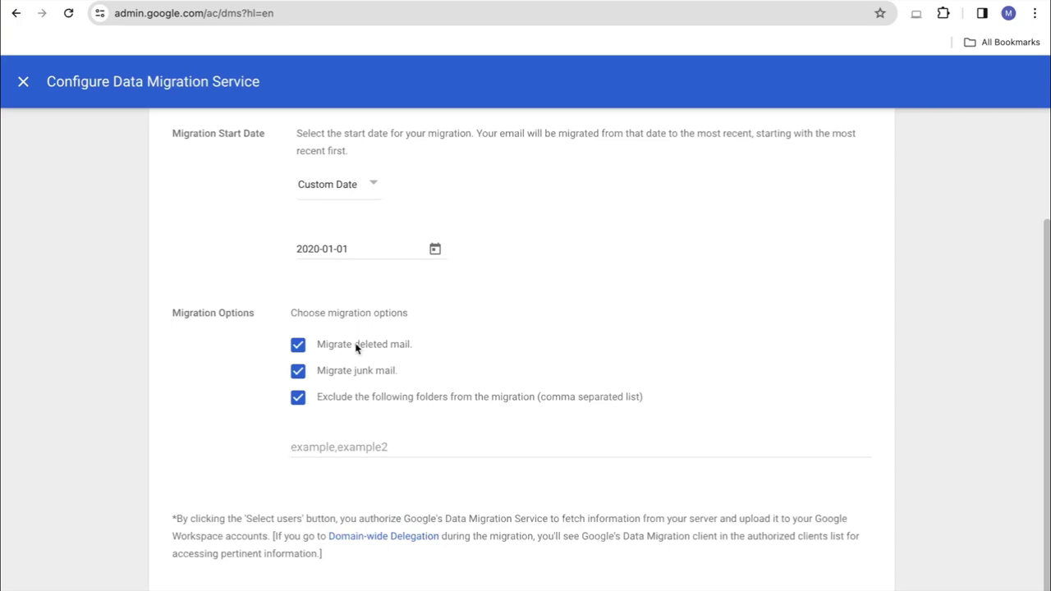
left_click(362, 443)
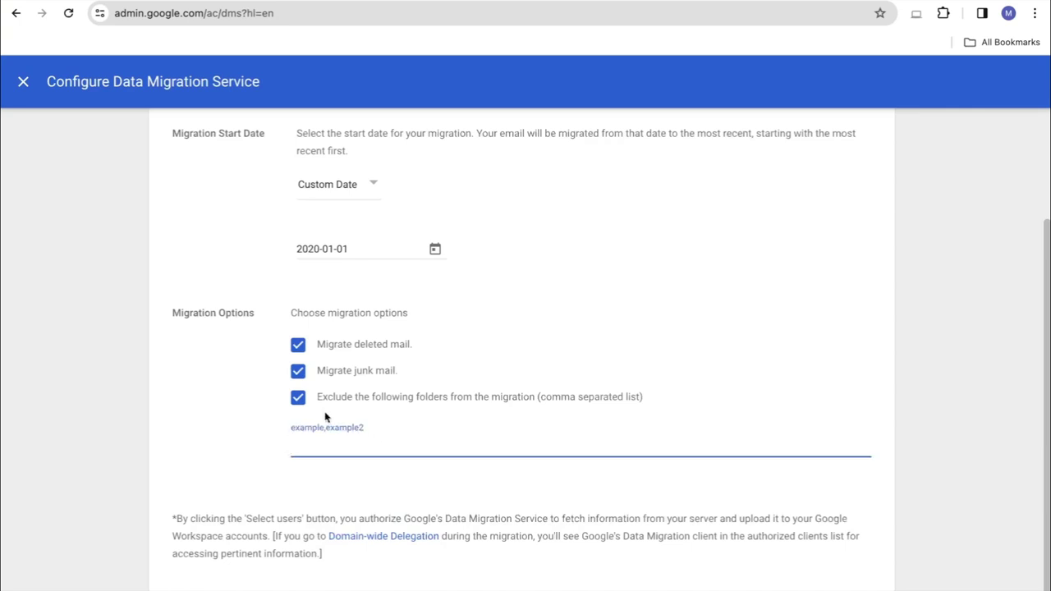
left_click(298, 397)
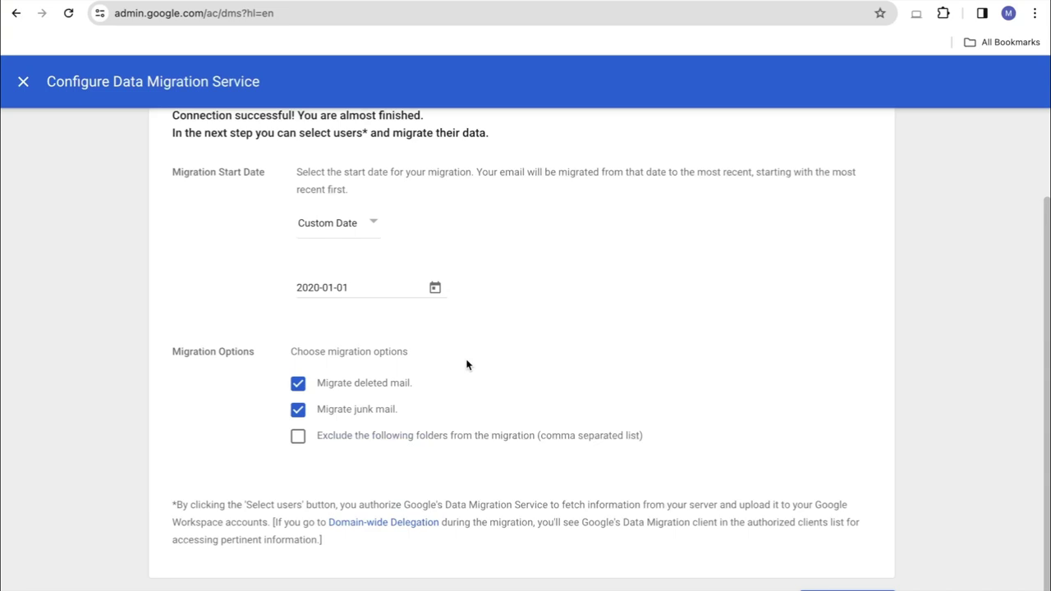
scroll(466, 364, "up", 1)
scroll(361, 468, "up", 1)
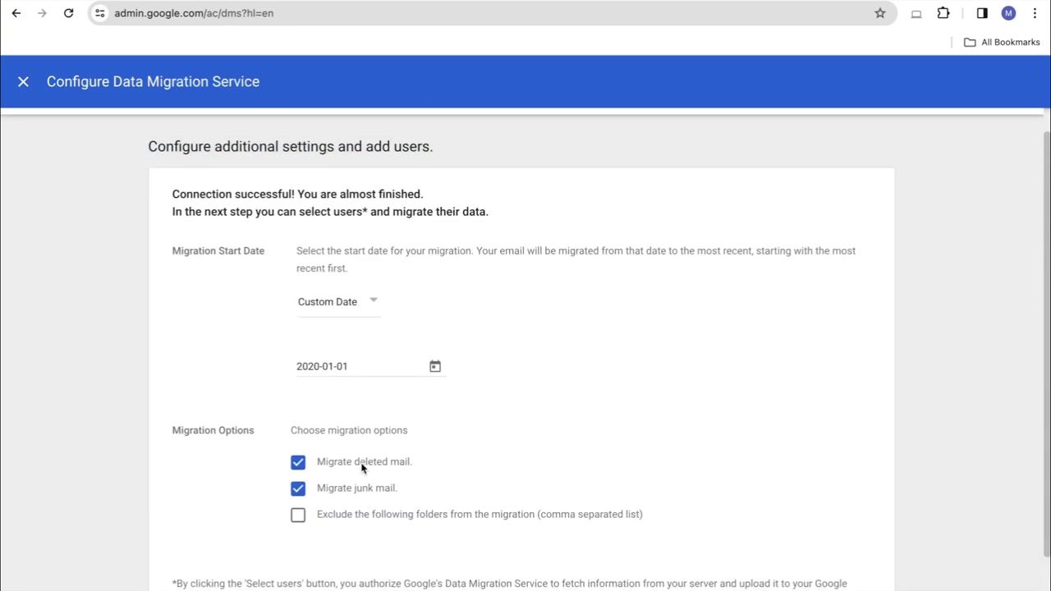
scroll(361, 468, "down", 2)
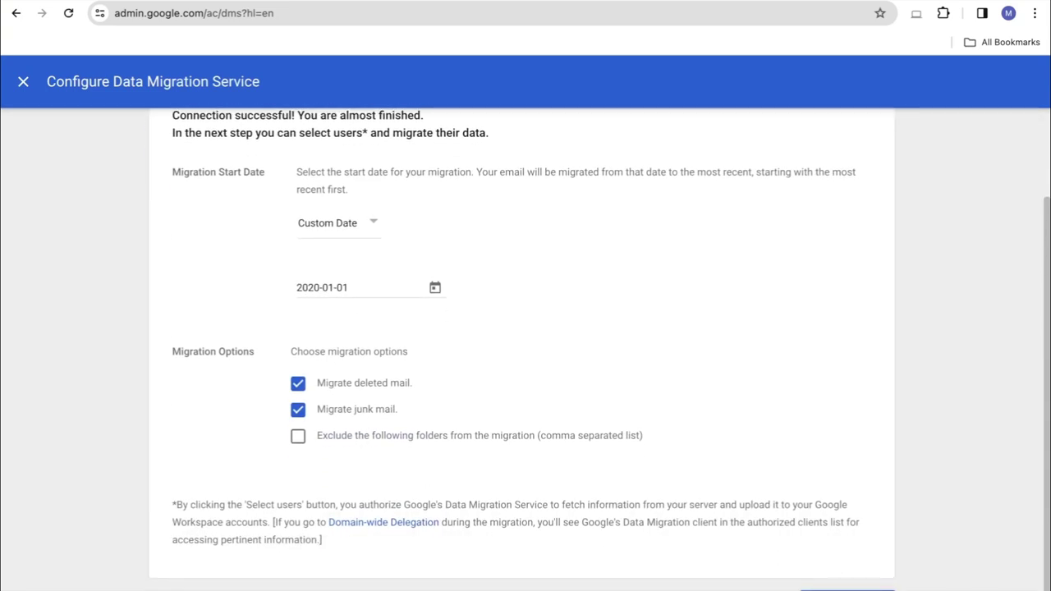
left_click(845, 588)
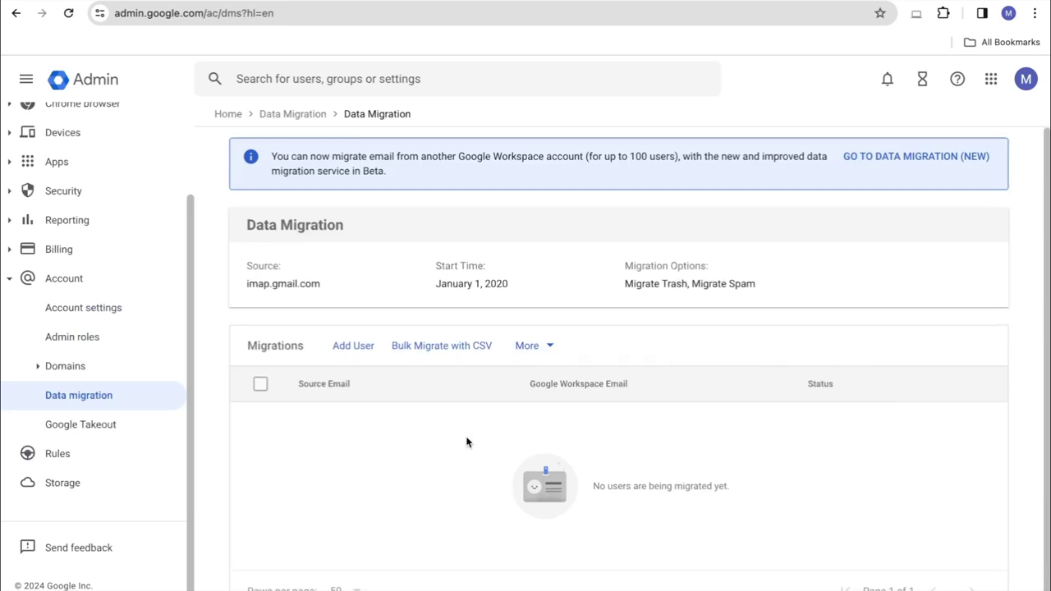
left_click(351, 345)
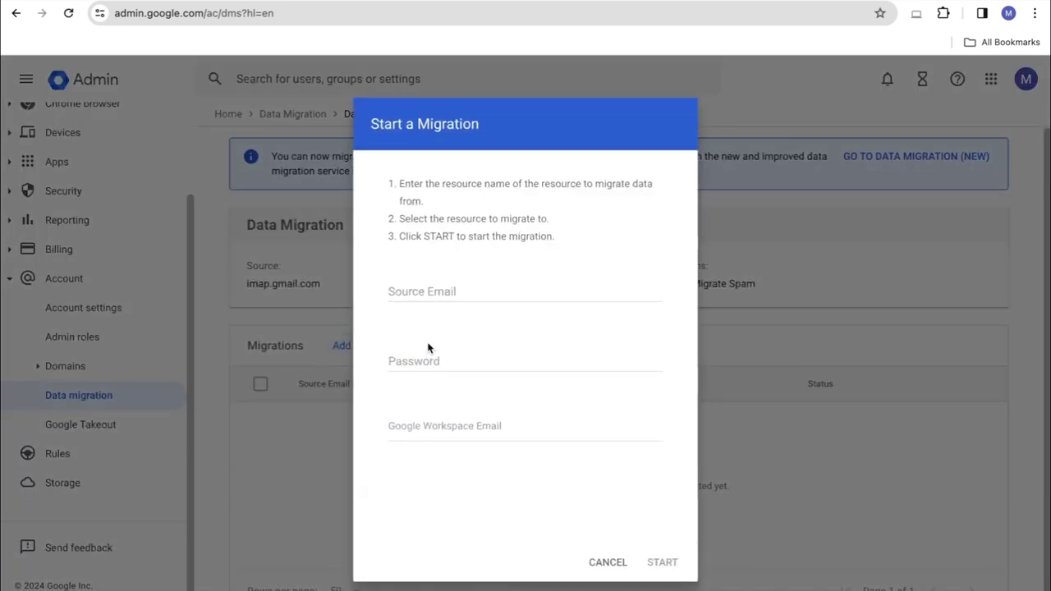
left_click(429, 294)
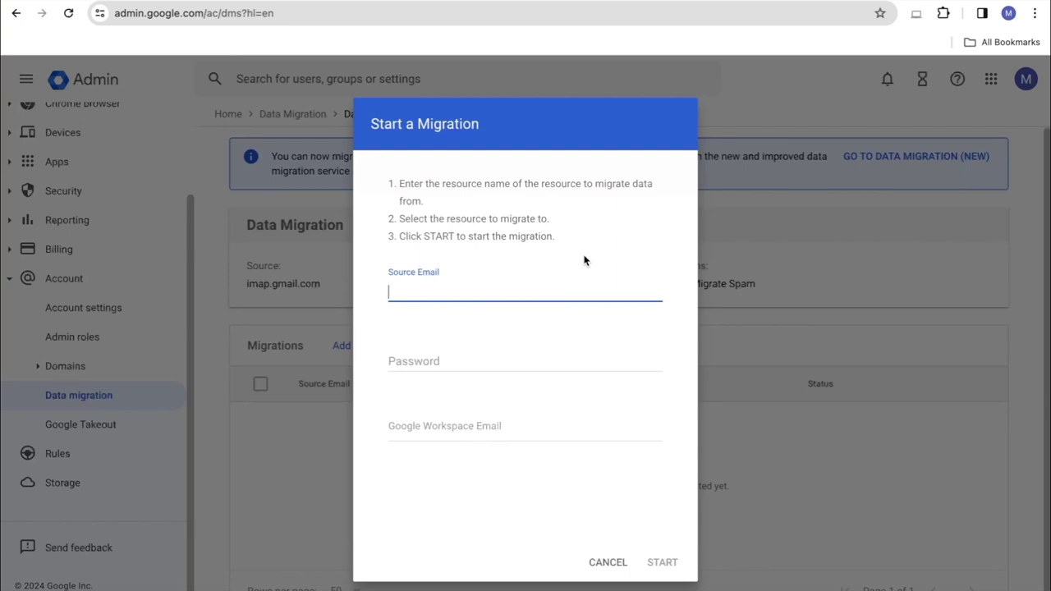
key("ctrl+v")
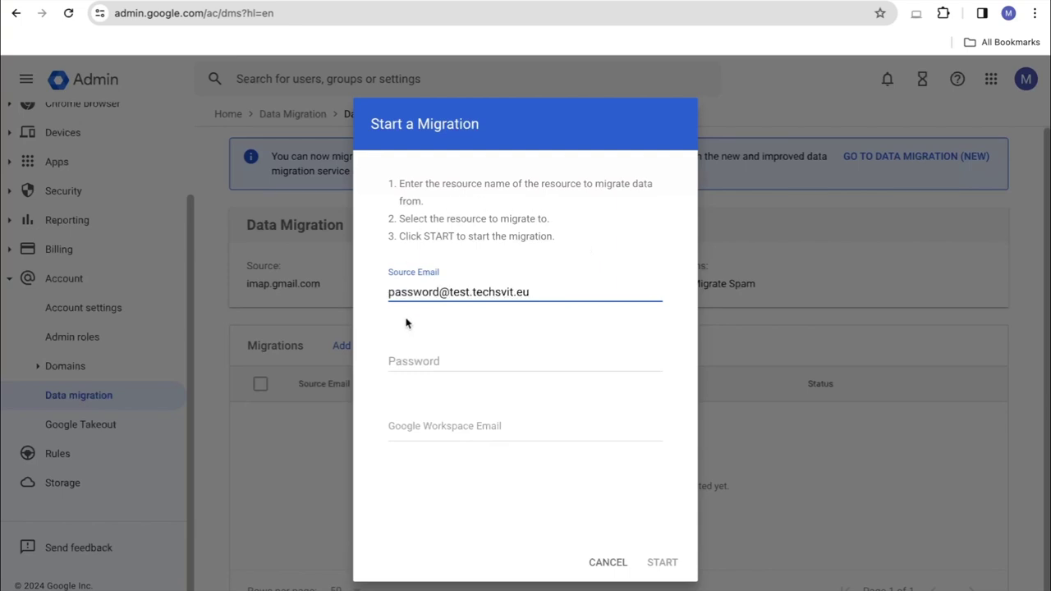
left_click(406, 365)
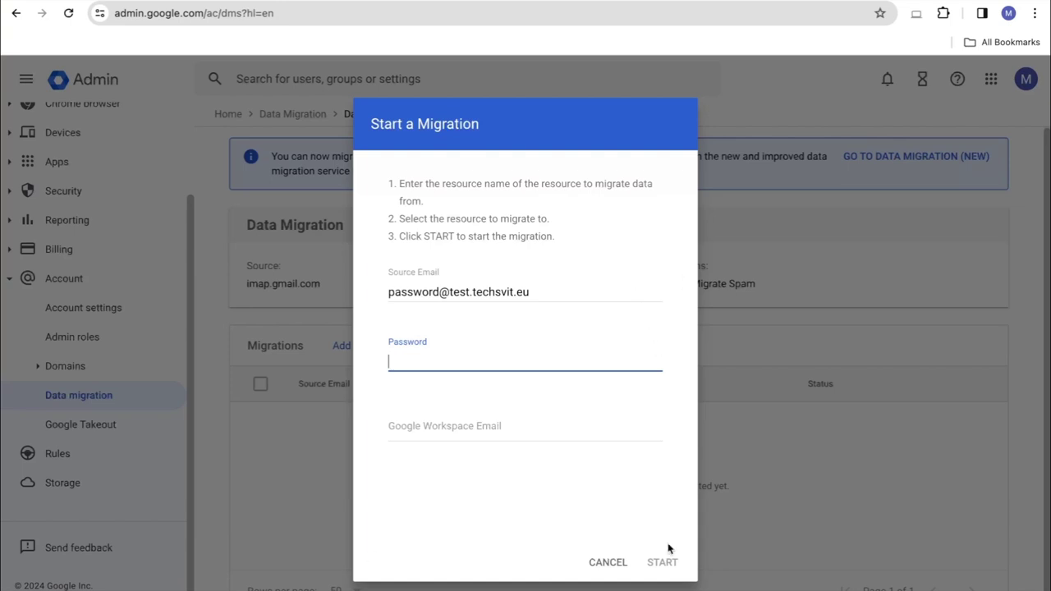
left_click(598, 563)
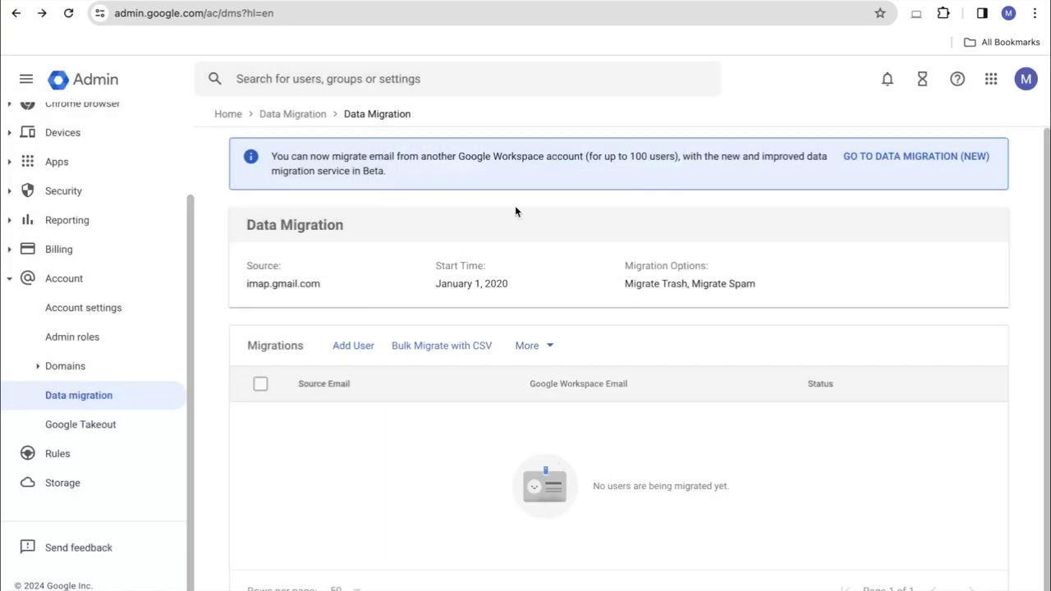
Search for the departing user and open his account page
left_click(354, 80)
key("ctrl+v")
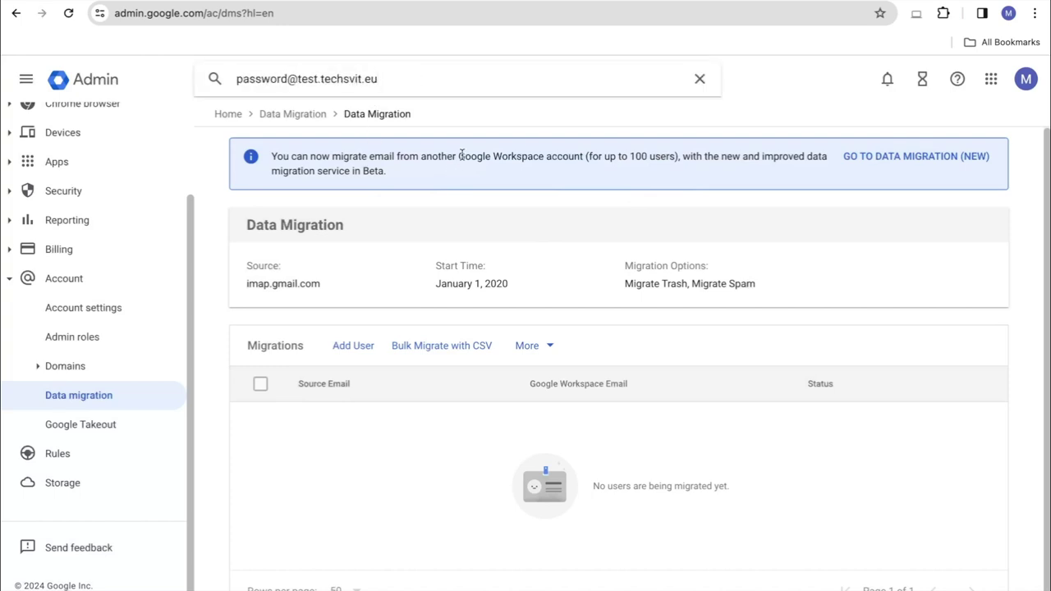
left_click(279, 151)
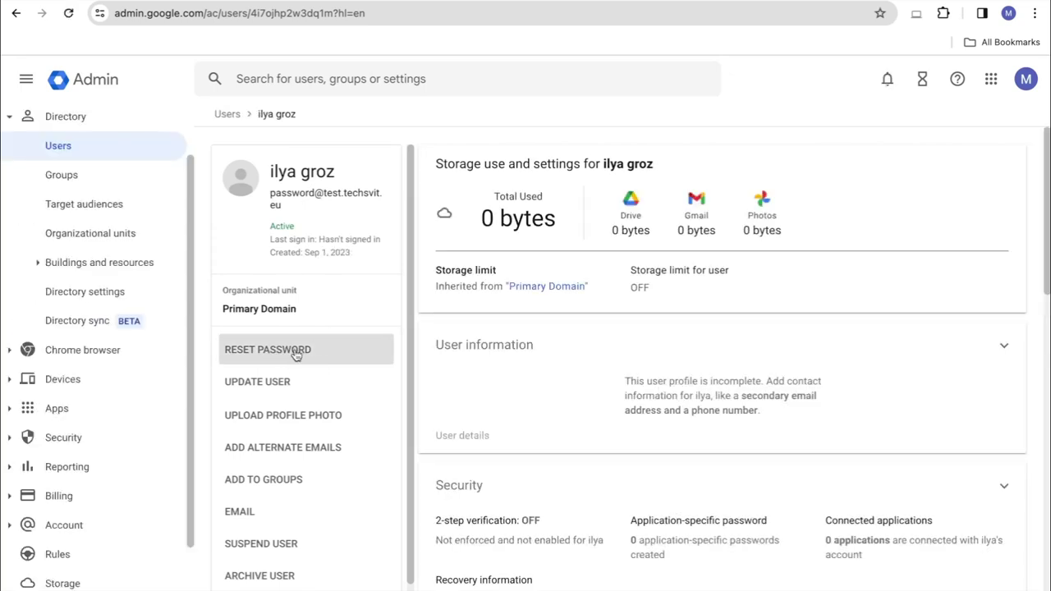
Reset his password to an automatically generated one and copy it
left_click(296, 353)
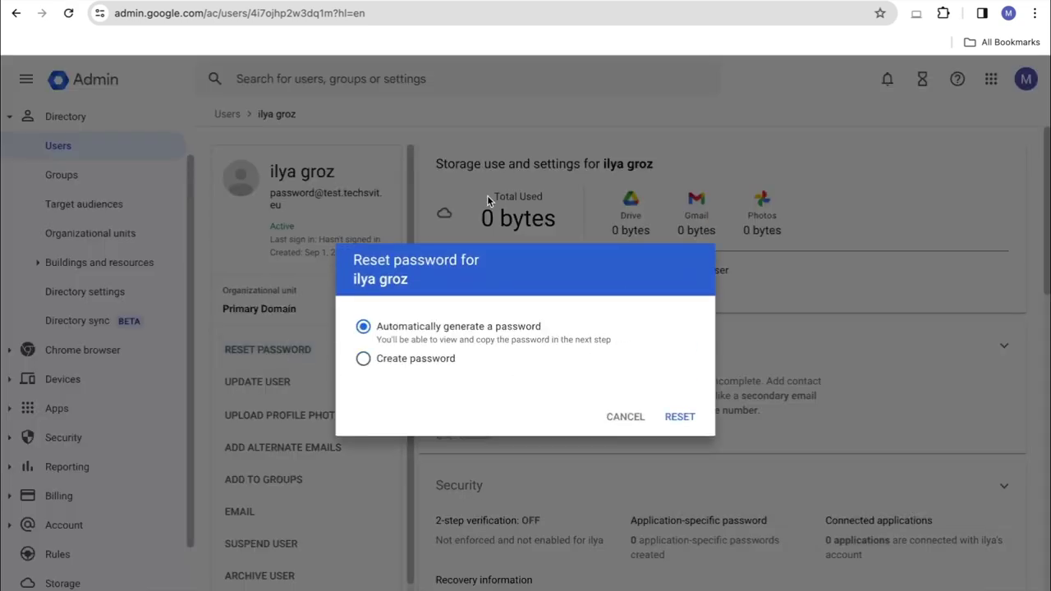
left_click(364, 358)
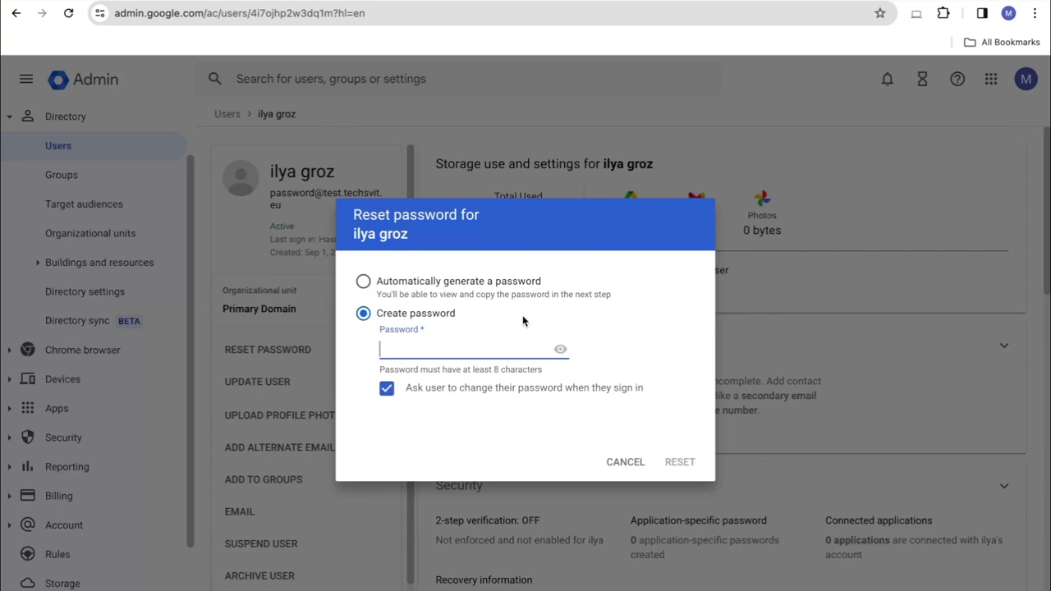
left_click(444, 281)
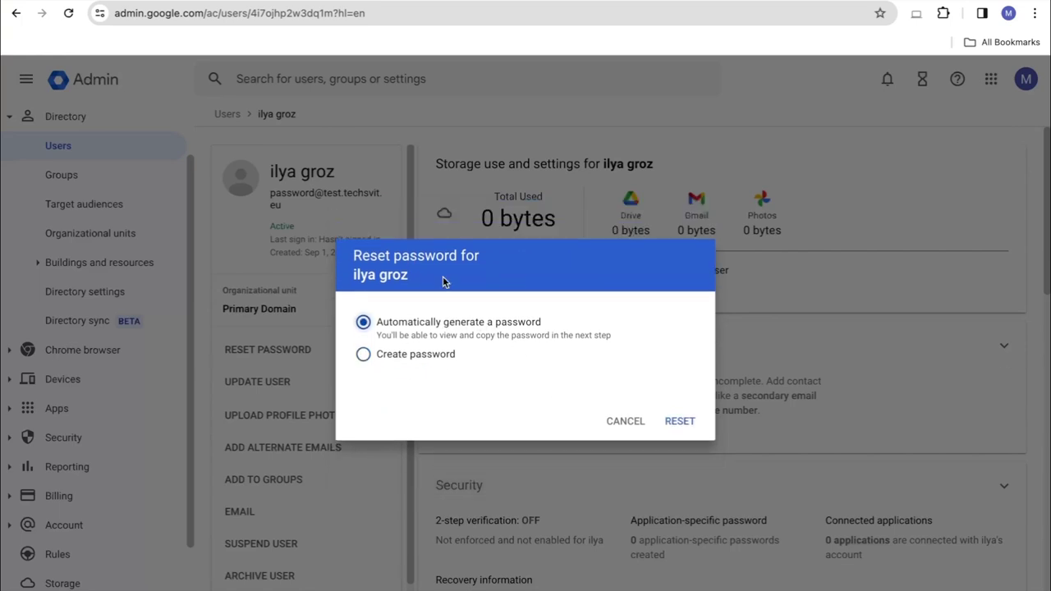
left_click(679, 416)
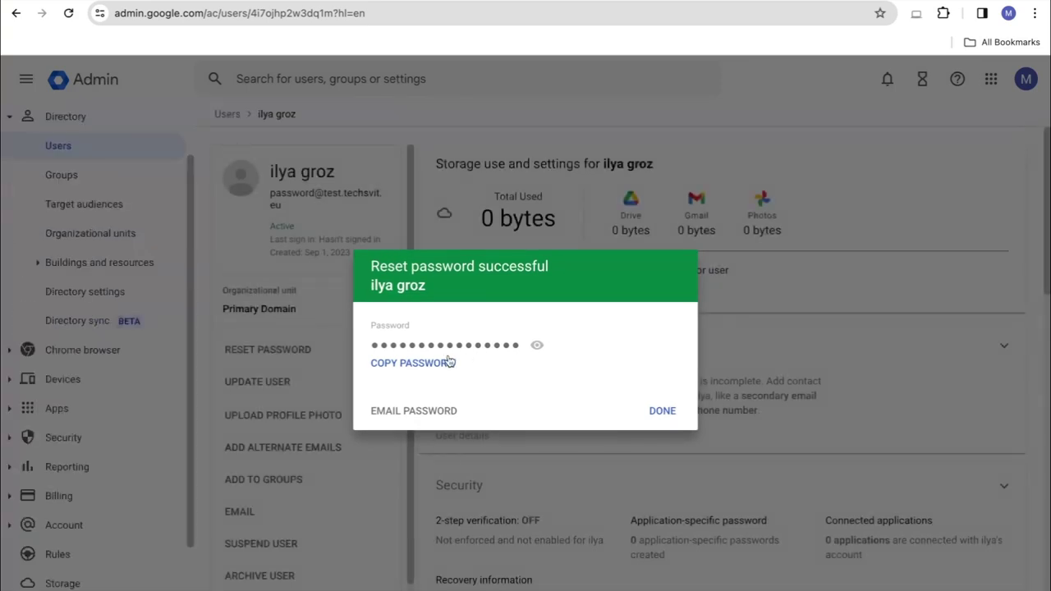
left_click(435, 366)
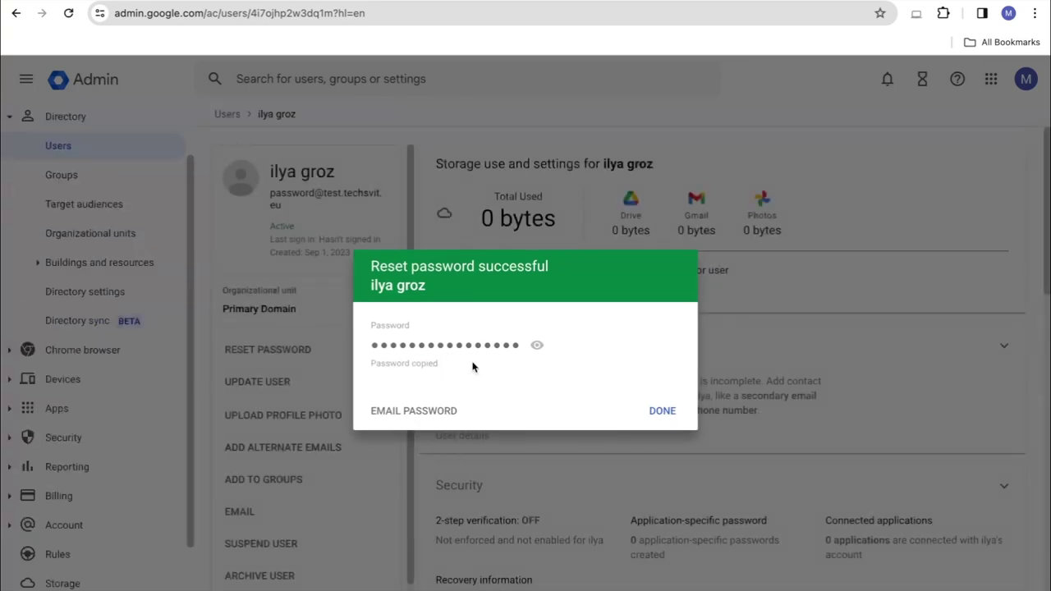
left_click(656, 412)
Open Data migration from the console home and start adding a user migration
left_click(100, 82)
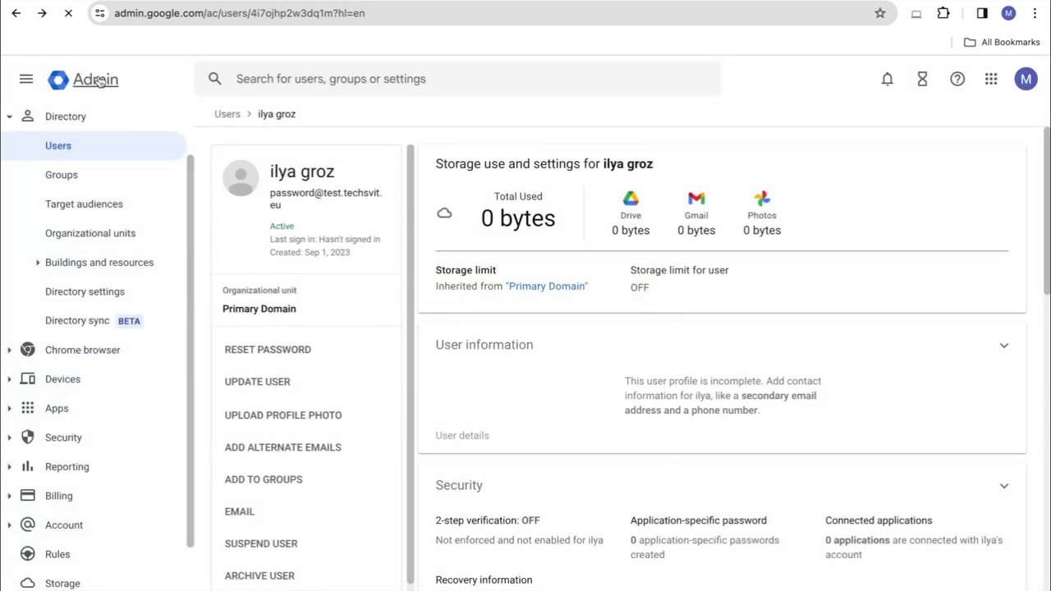
scroll(286, 552, "down", 2)
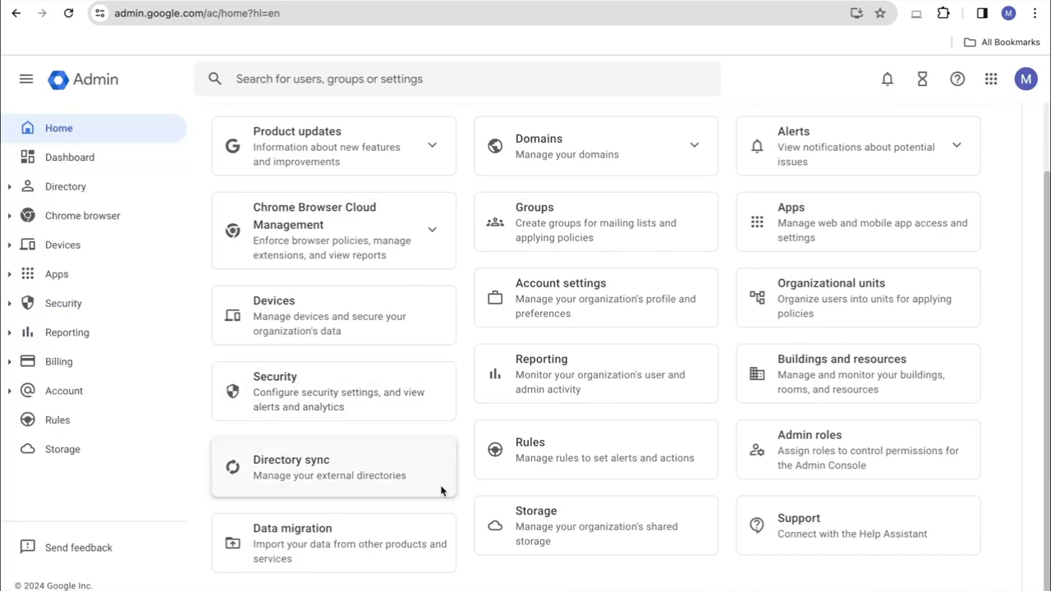
left_click(282, 547)
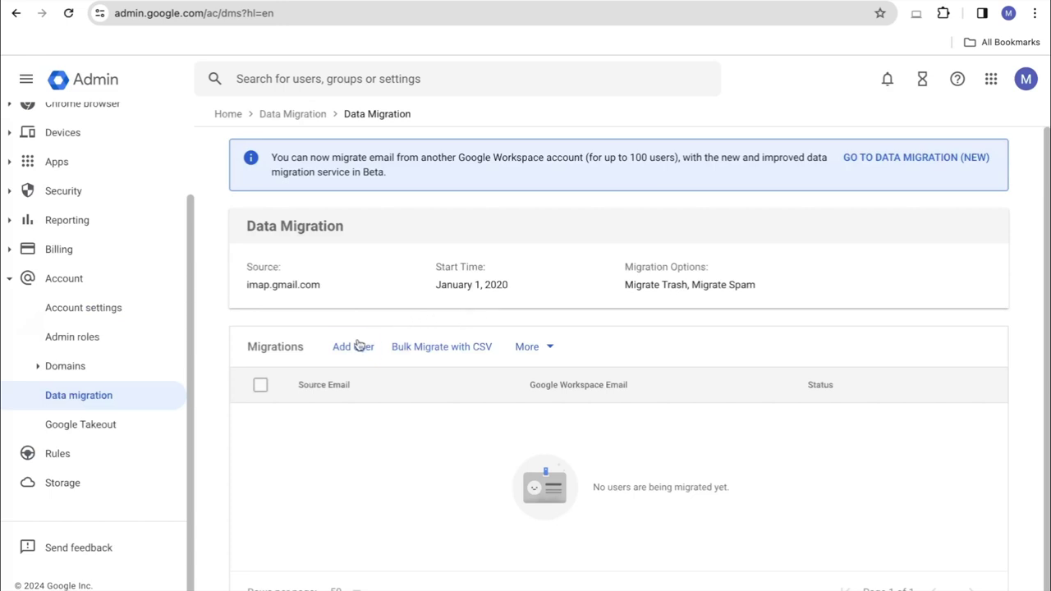
left_click(351, 346)
Enter the copied password and source mailbox address, pick the colleague as destination, and start
left_click(411, 361)
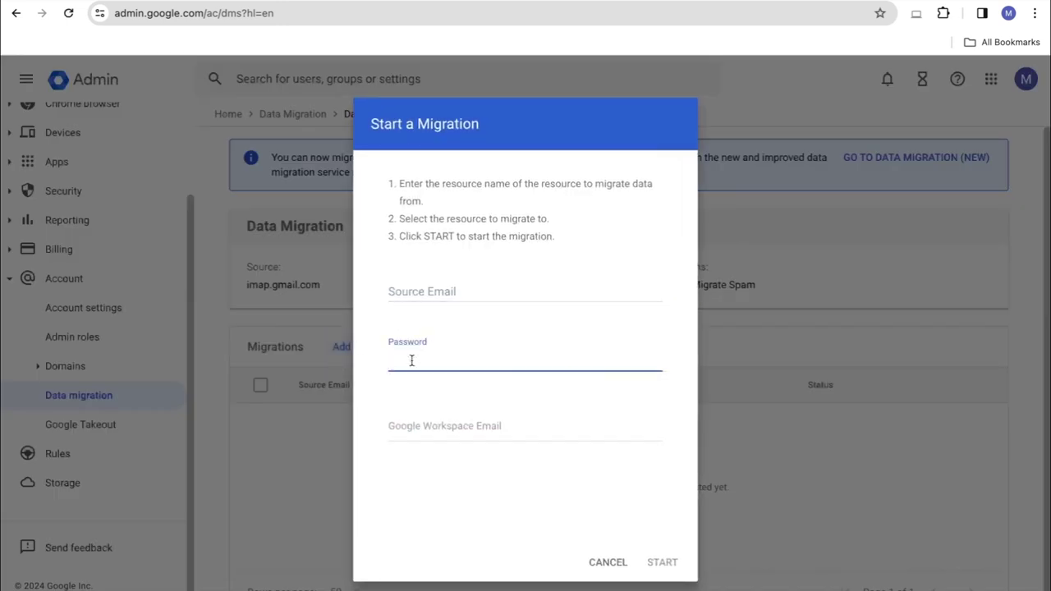
key("ctrl+v")
left_click(447, 292)
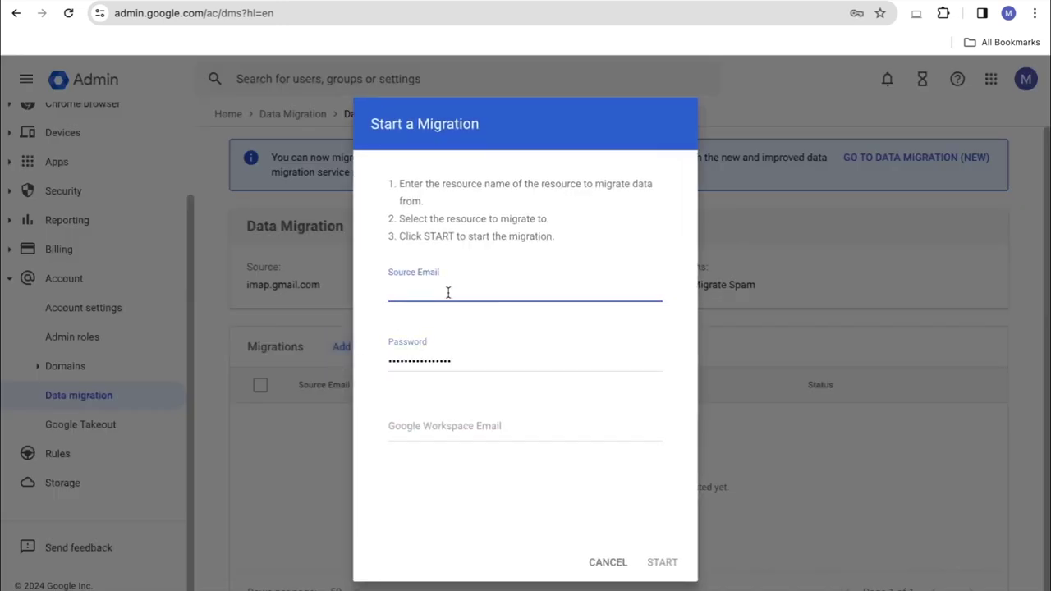
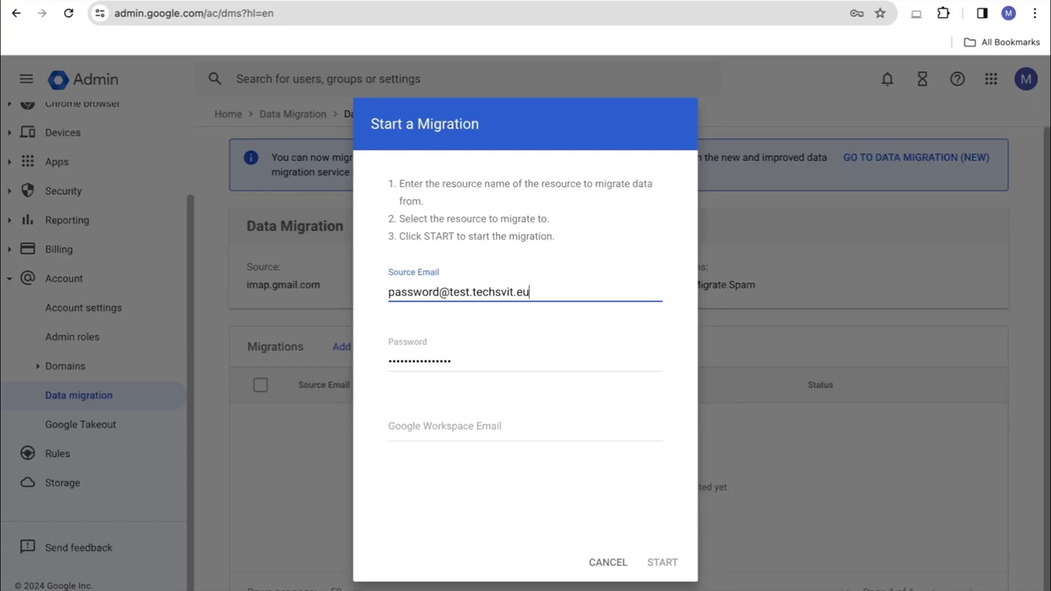
left_click(419, 422)
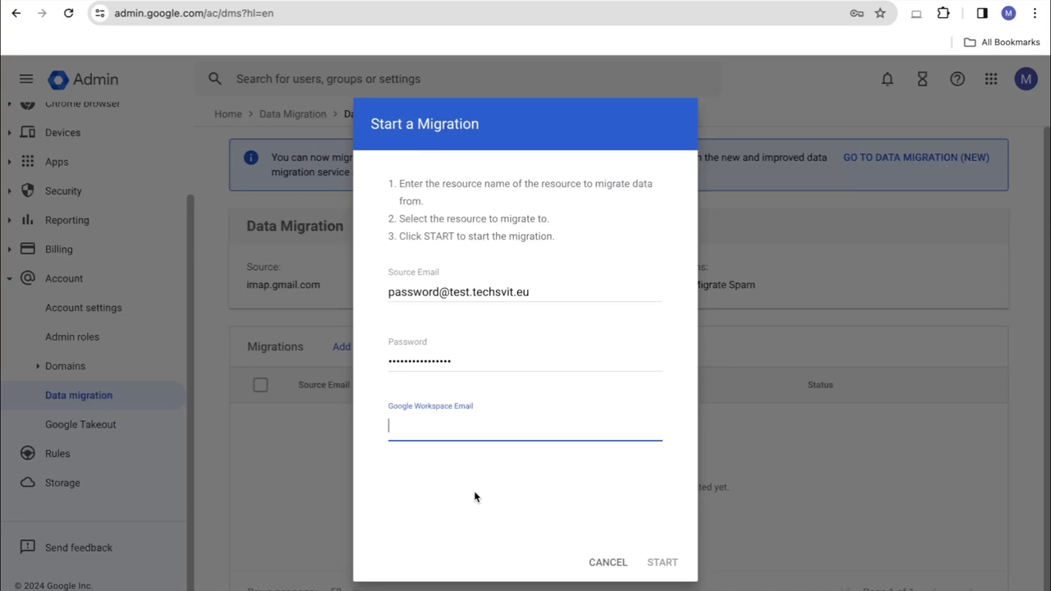
type("mkv")
left_click(455, 465)
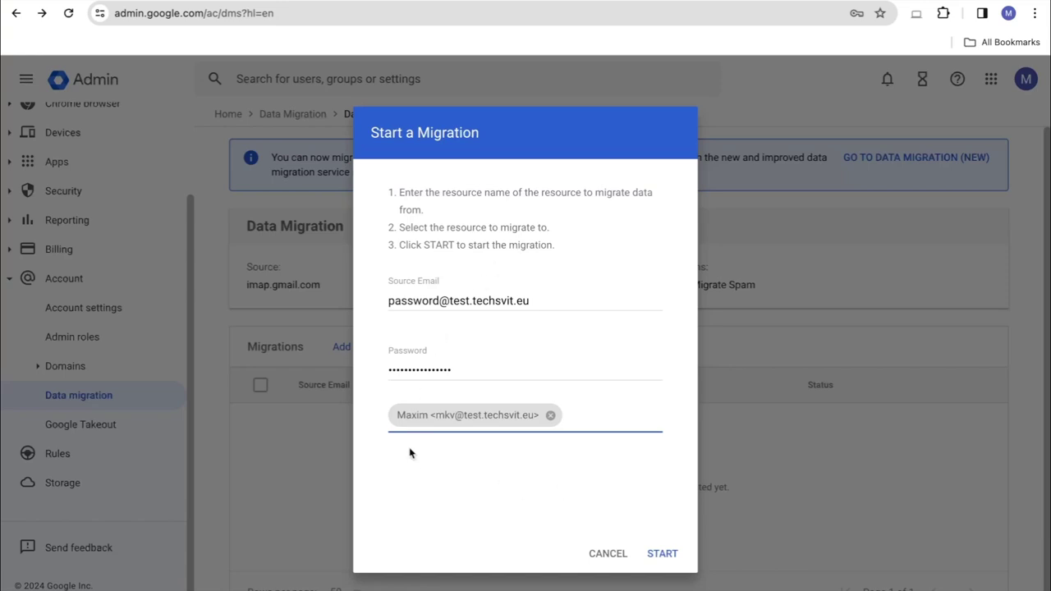
left_click(664, 555)
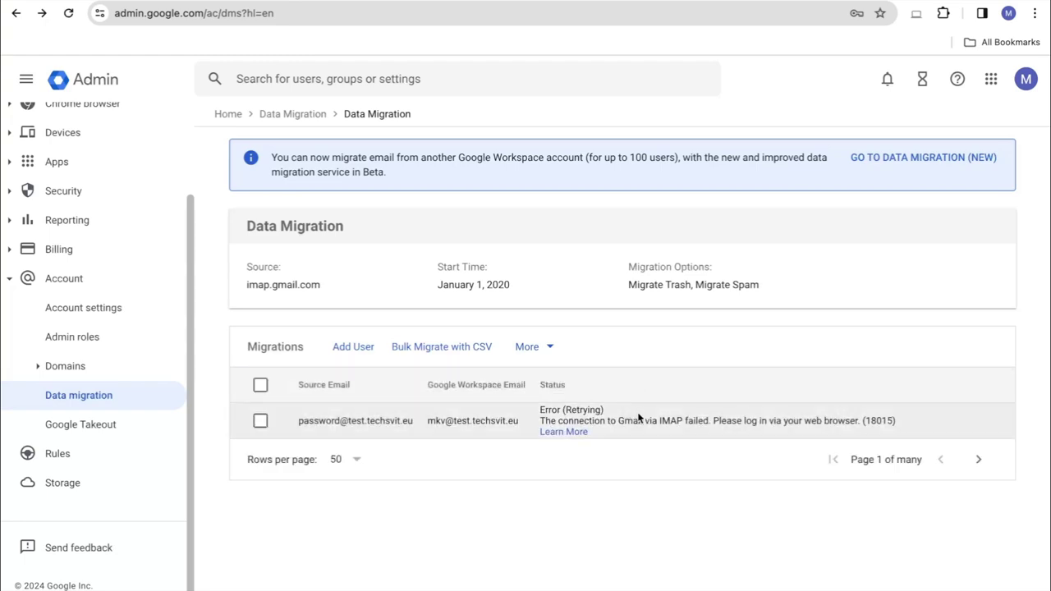
Inspect the IMAP connection error (18015) message and open its Learn More help
triple_click(591, 421)
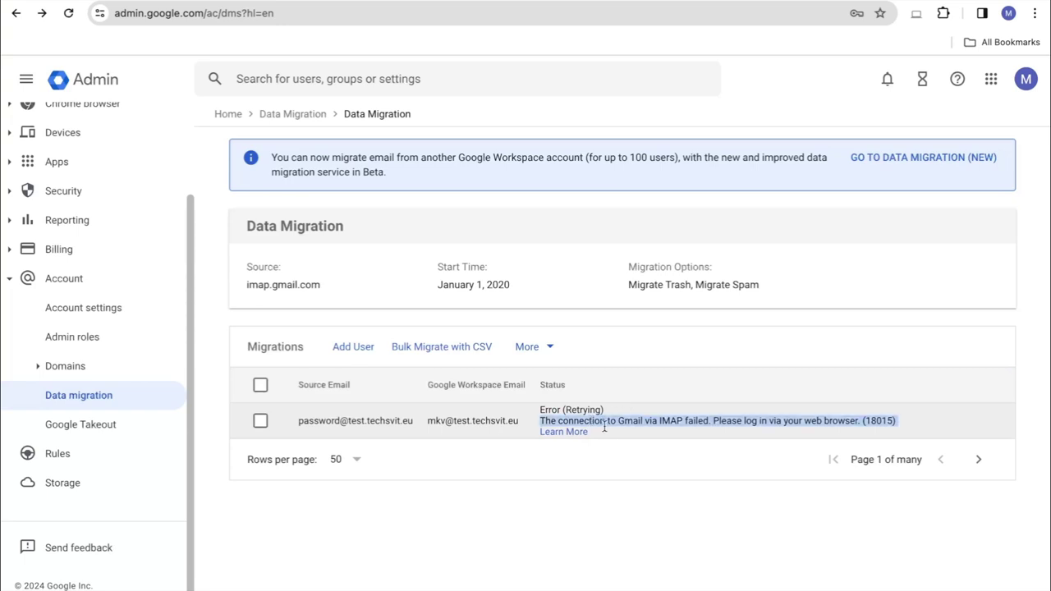
left_click(604, 427)
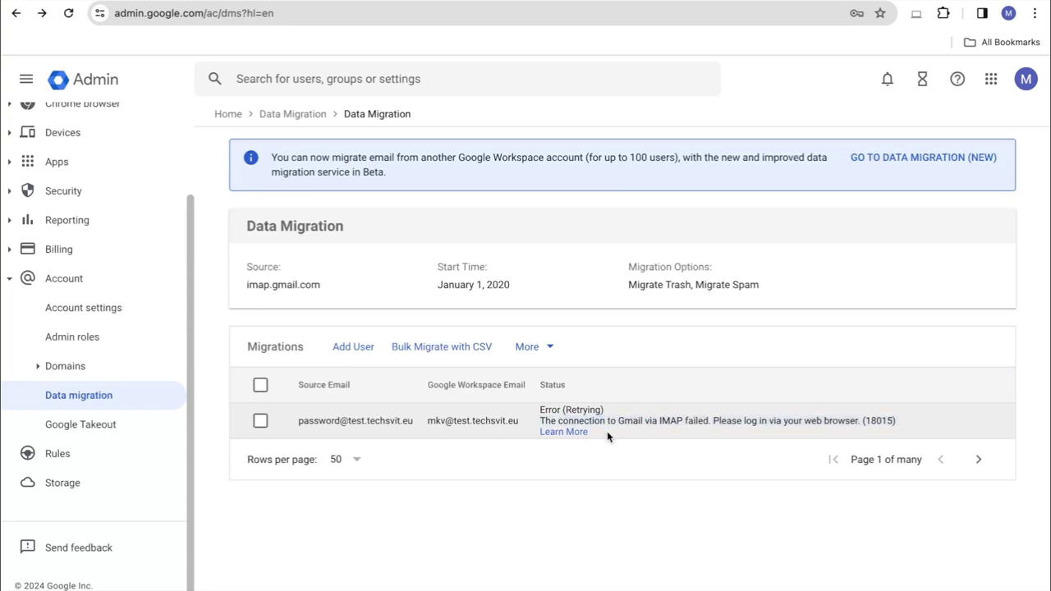
left_click(548, 433)
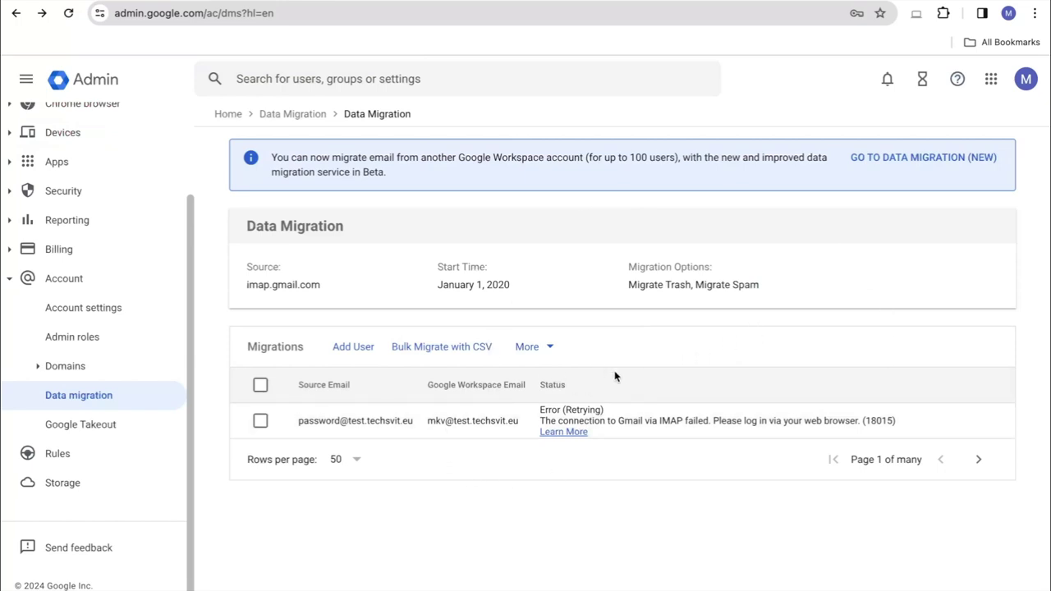
triple_click(382, 421)
key("ctrl+c")
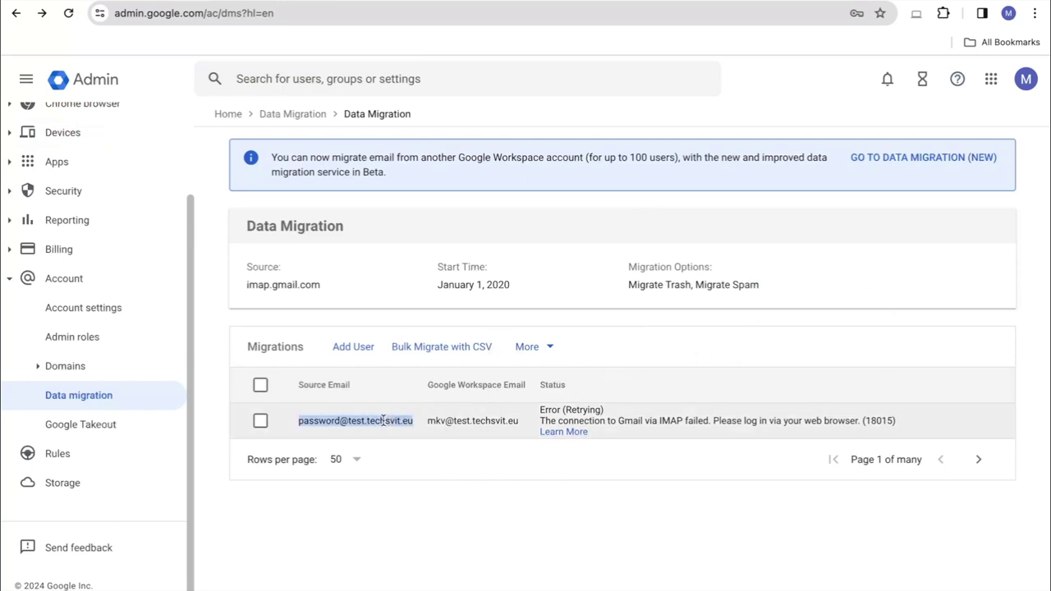
left_click(324, 78)
key("ctrl+v")
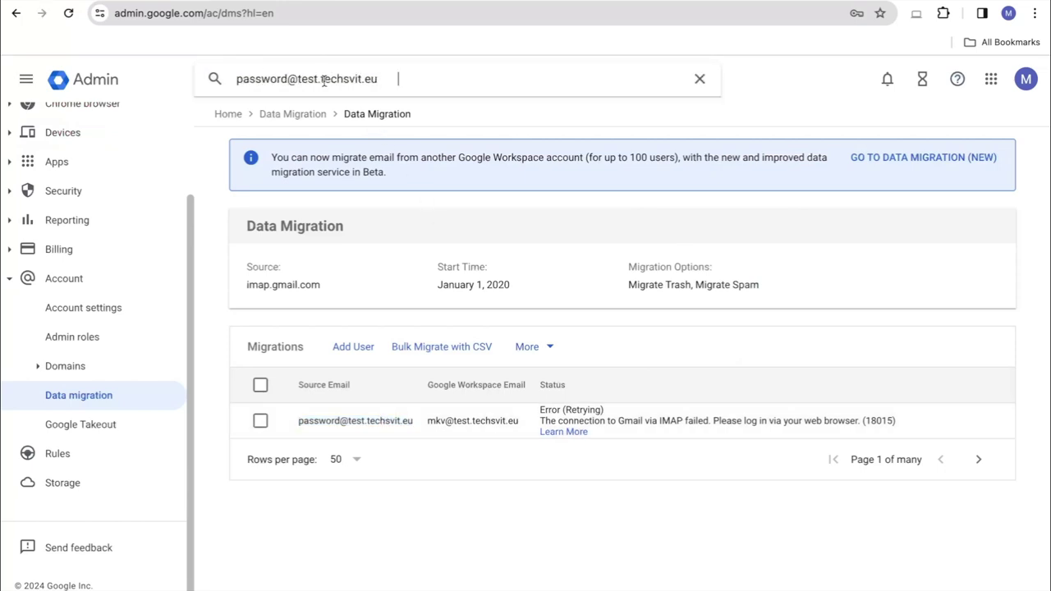
left_click(317, 146)
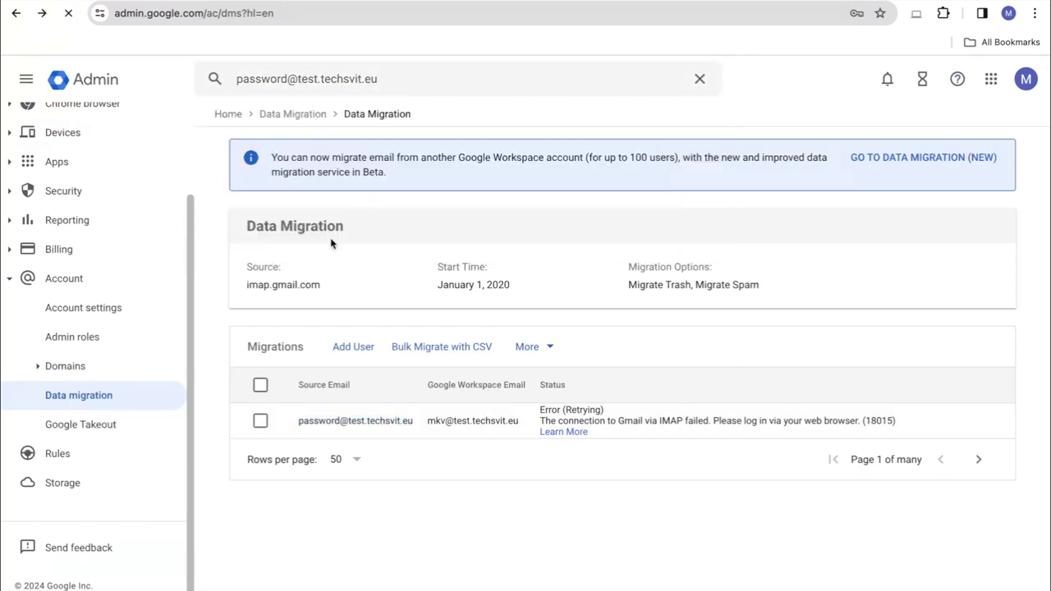
scroll(305, 468, "down", 2)
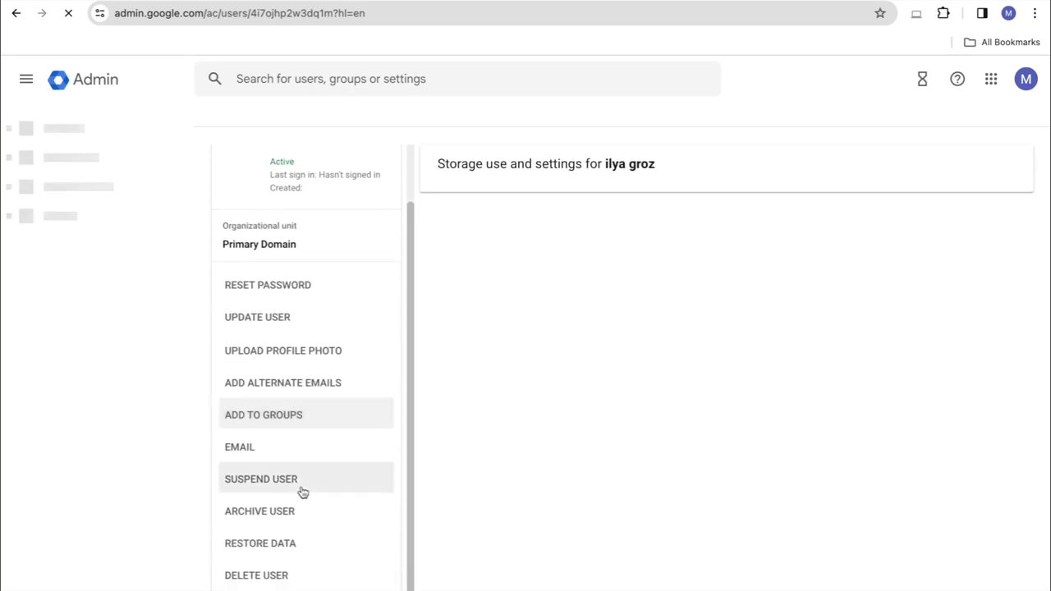
left_click(262, 576)
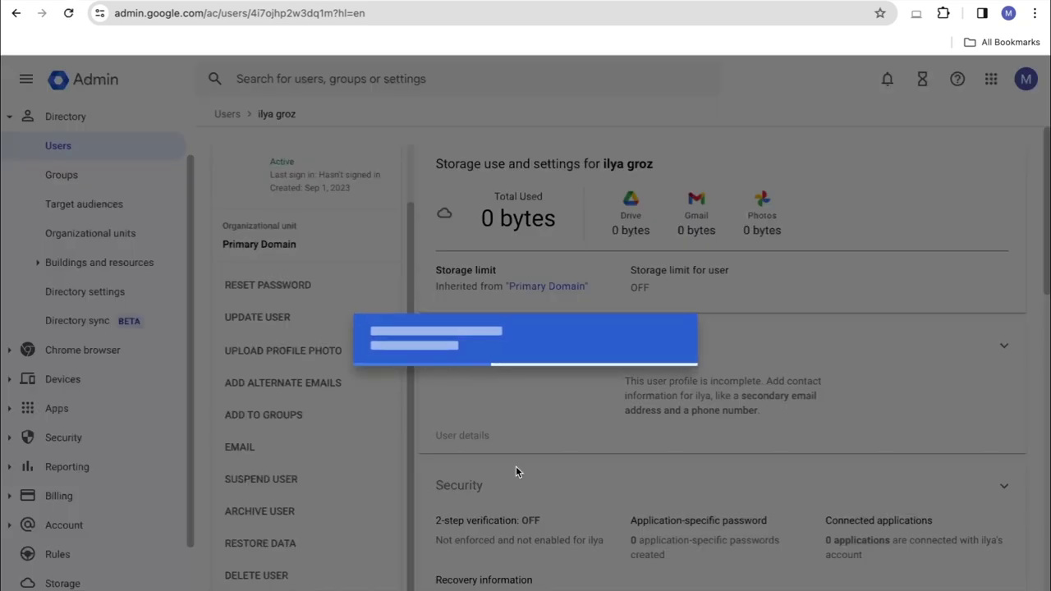
scroll(574, 349, "down", 10)
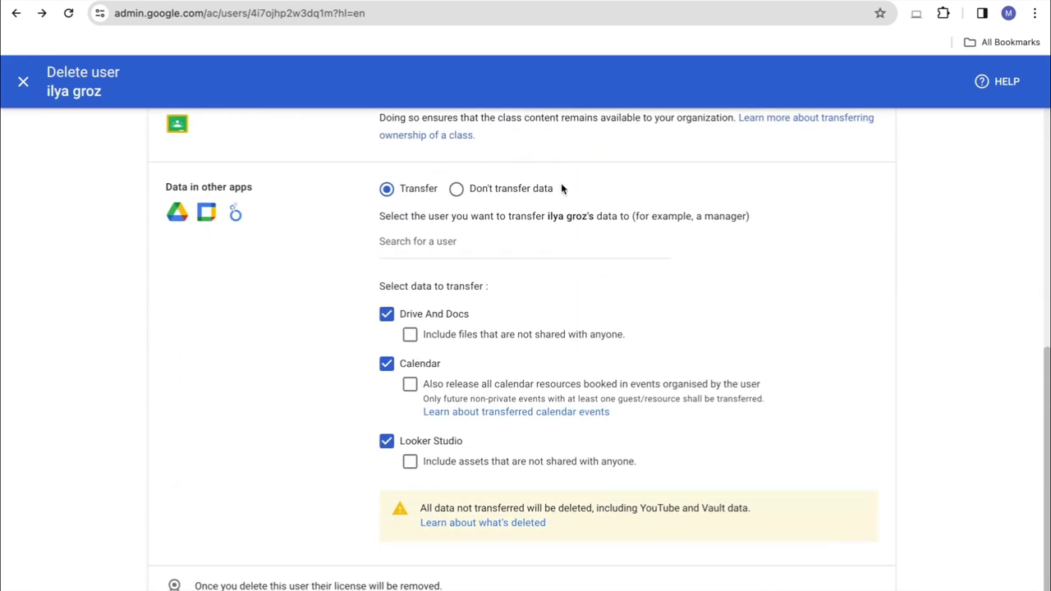
left_click(392, 240)
type("mkv")
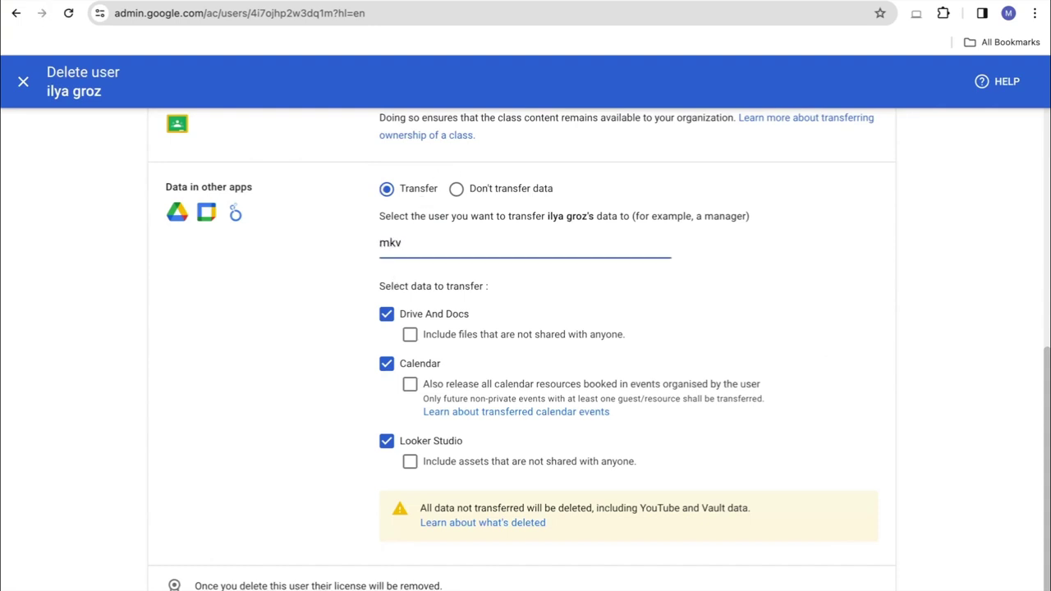
left_click(415, 276)
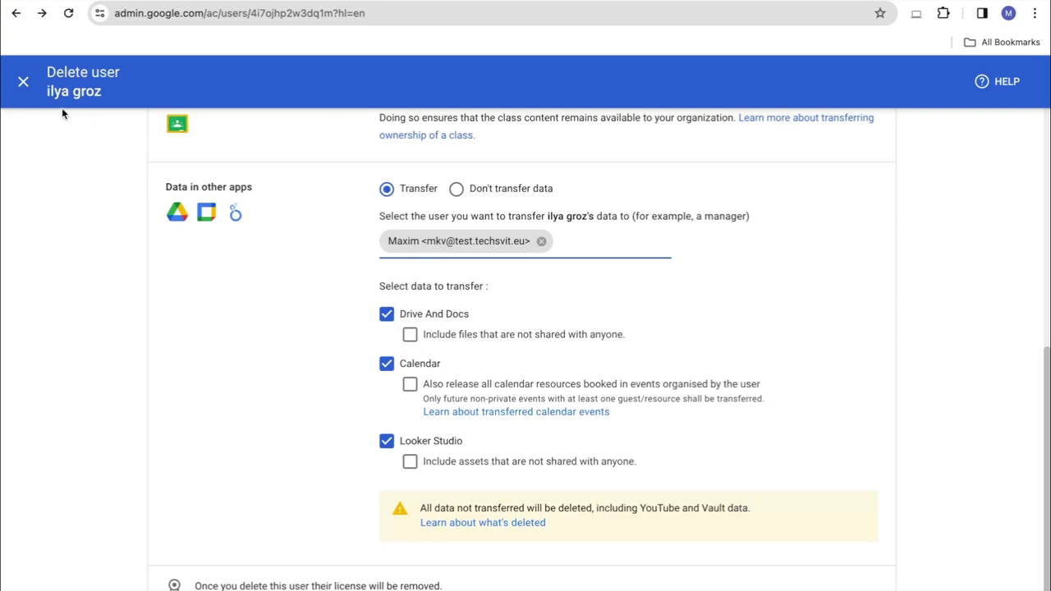
left_click(24, 82)
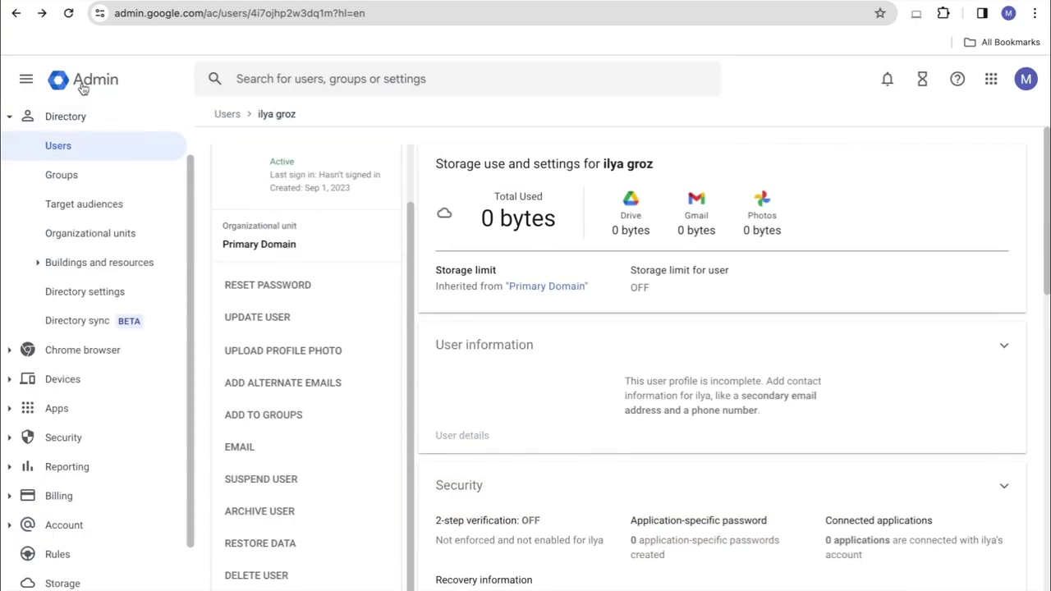
left_click(83, 85)
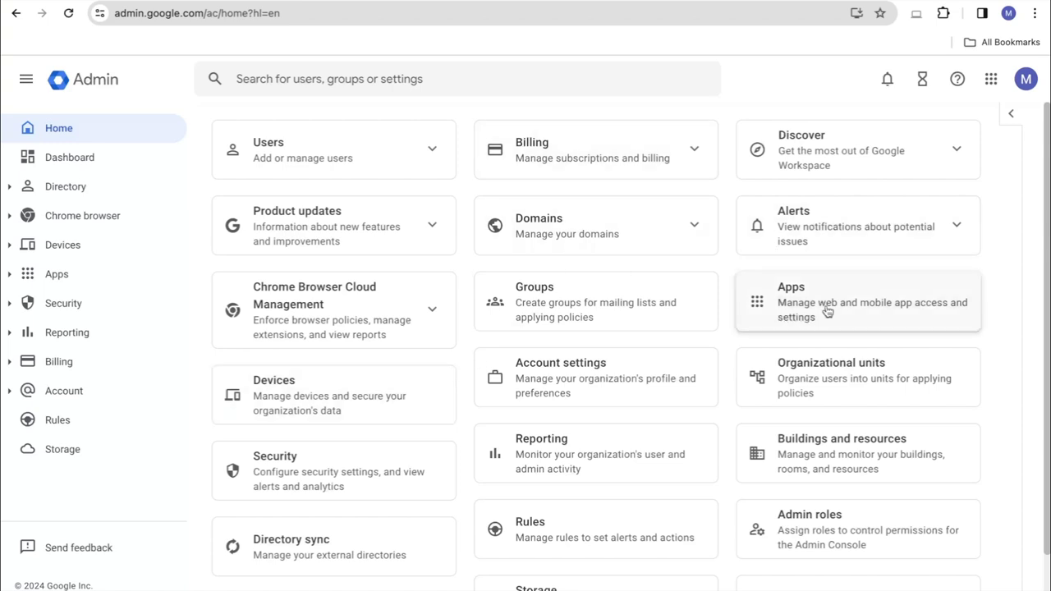
Navigate to Apps > Google Workspace > Gmail > Default routing settings
left_click(763, 297)
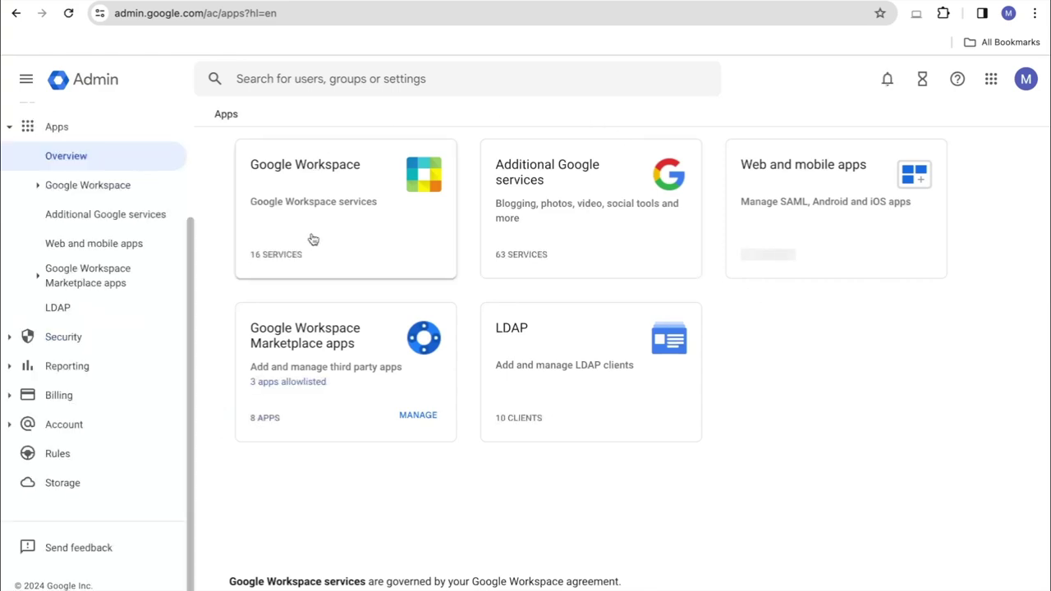
left_click(343, 230)
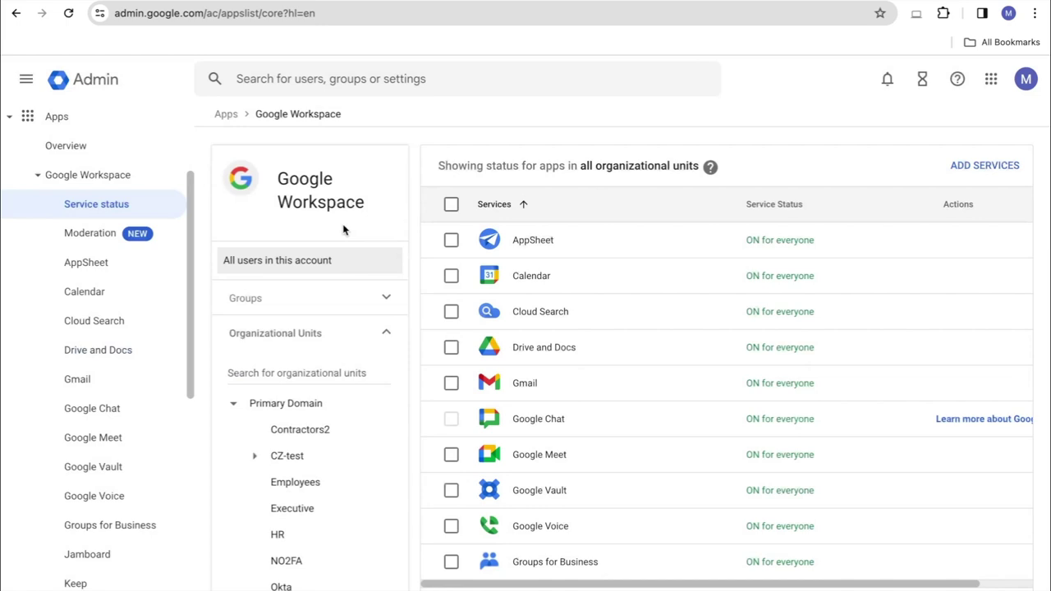
left_click(526, 385)
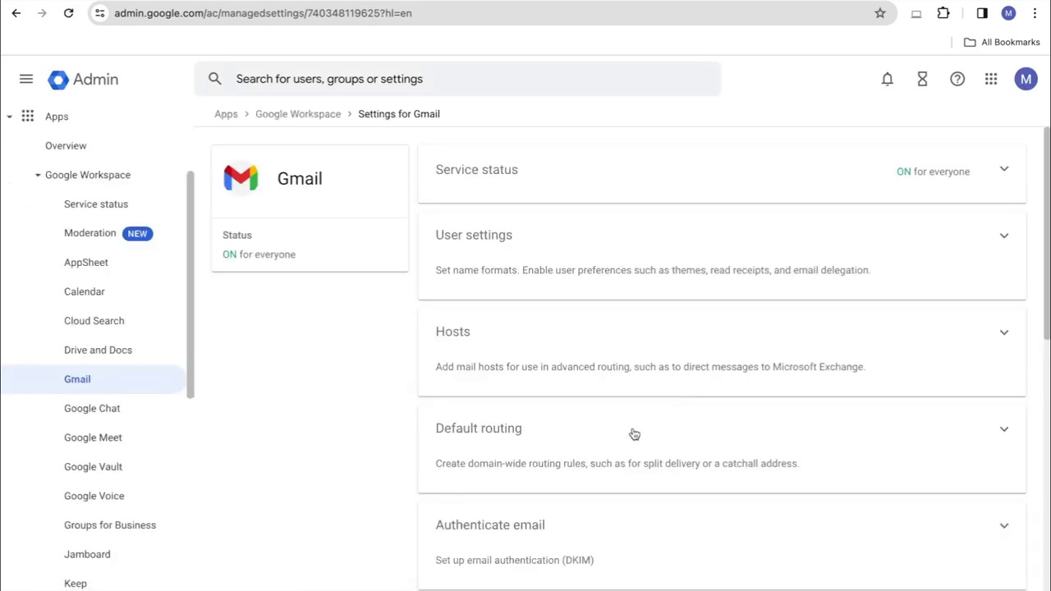
left_click(509, 450)
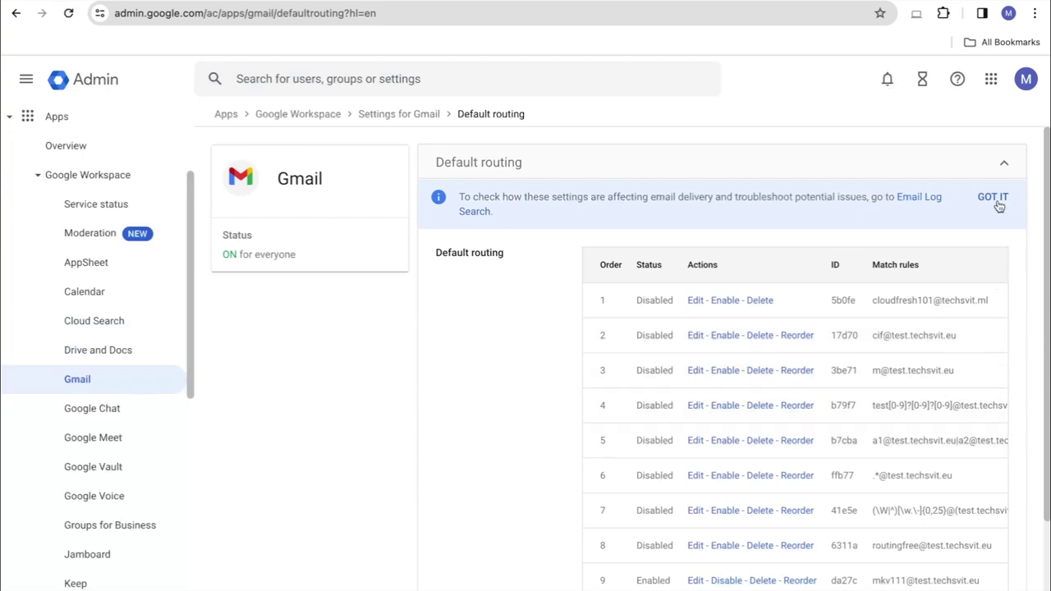
Dismiss the email log search notice and start adding a new default routing rule
left_click(995, 201)
scroll(969, 394, "down", 2)
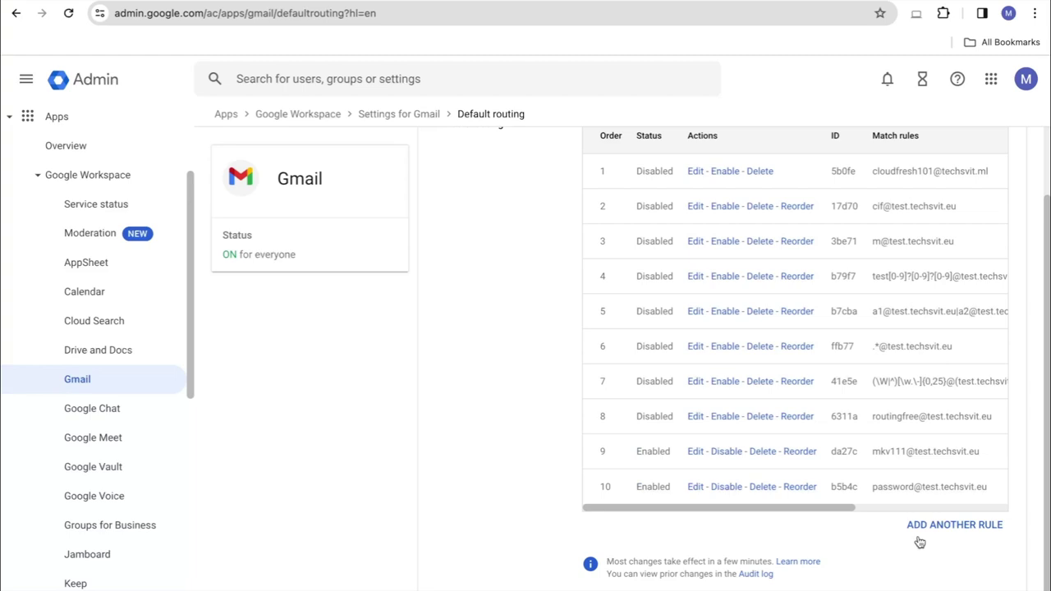
left_click(944, 525)
Paste the departing user's address as the single recipient address to match
scroll(610, 281, "down", 1)
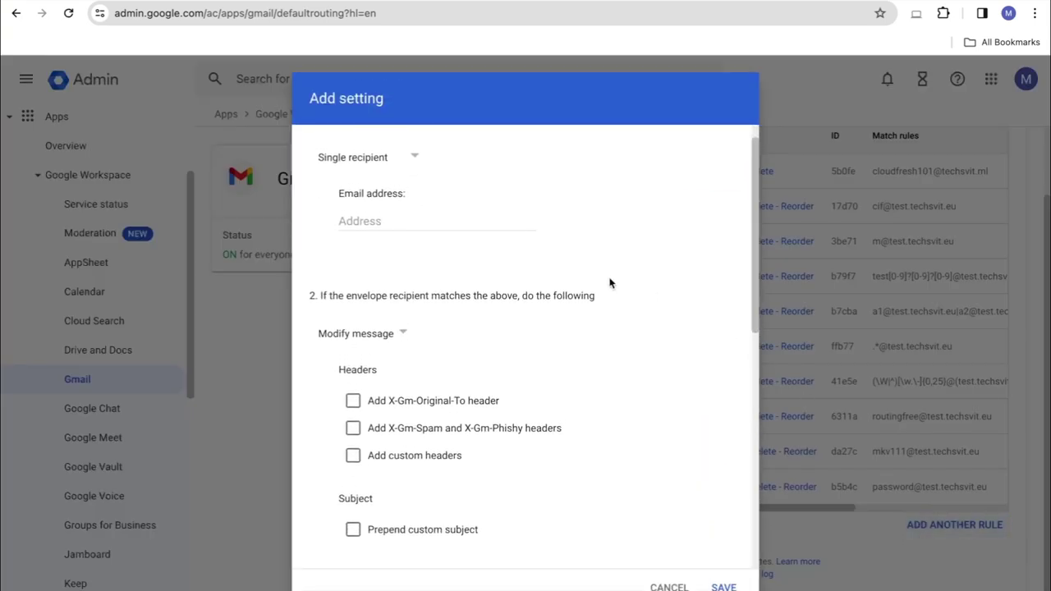
scroll(610, 281, "up", 1)
left_click(430, 242)
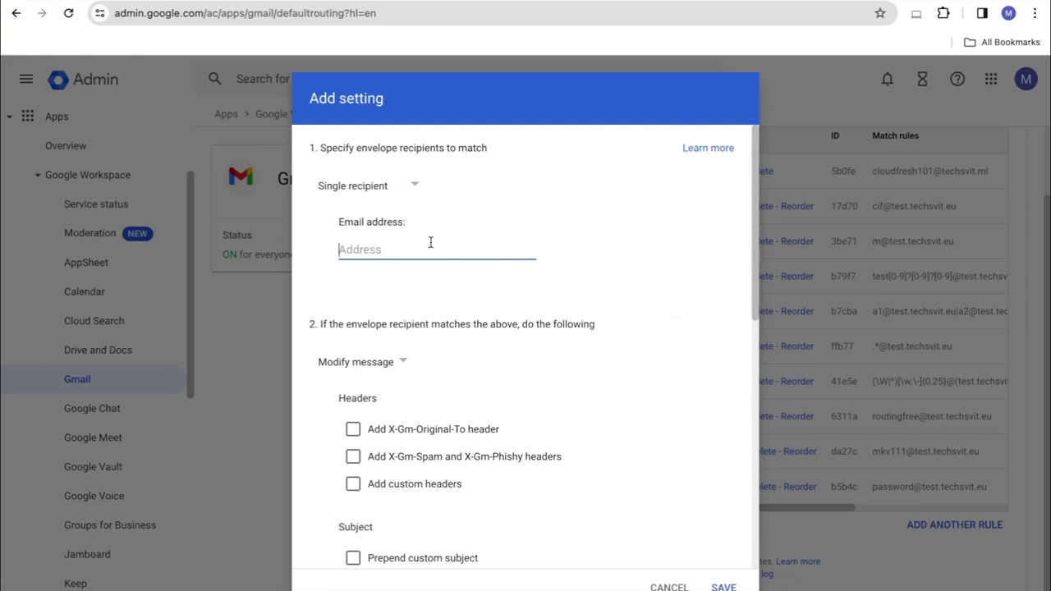
key("ctrl+v")
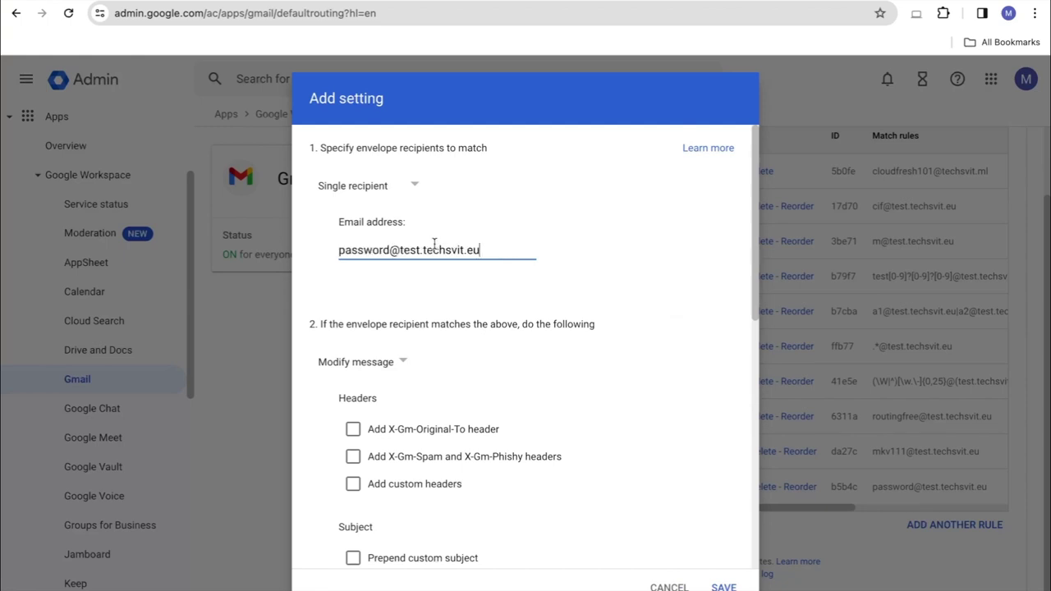
triple_click(430, 248)
key("ctrl+c")
Enable Change envelope recipient and replace the recipient with the colleague's address
scroll(463, 349, "down", 5)
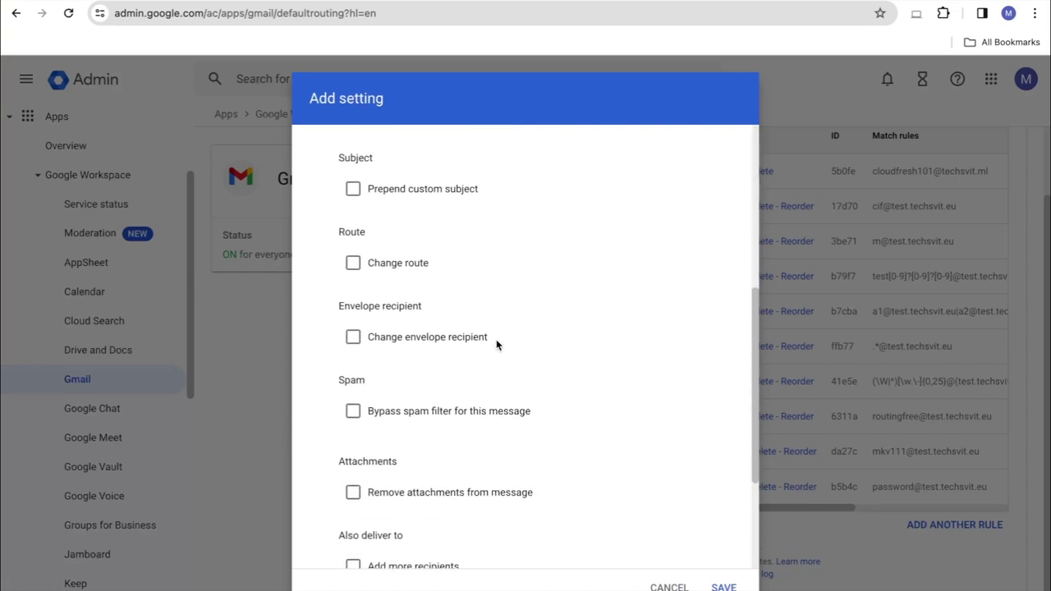
left_click_drag(336, 305, 422, 306)
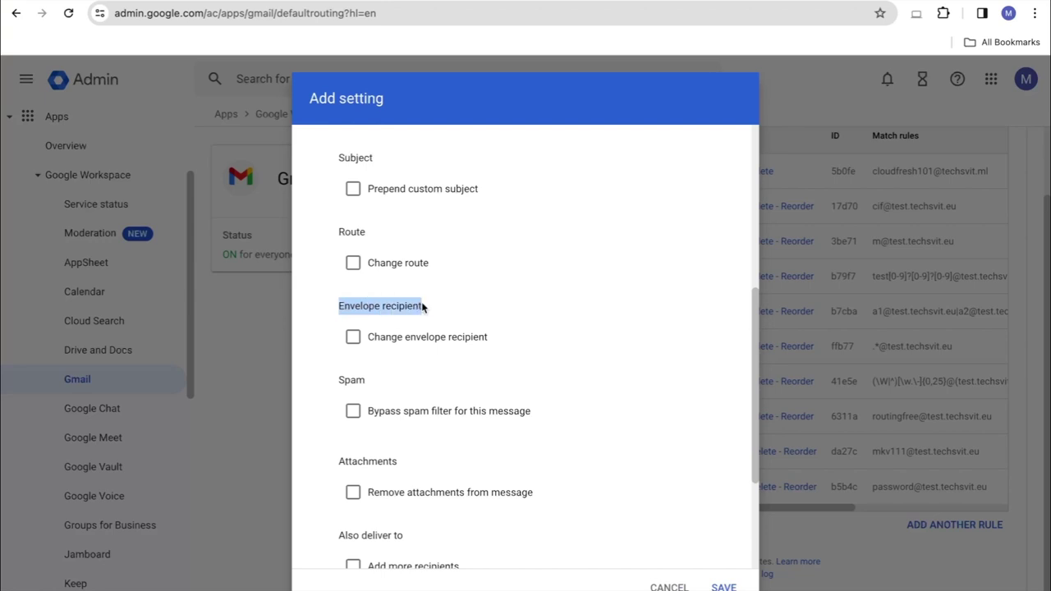
left_click(366, 337)
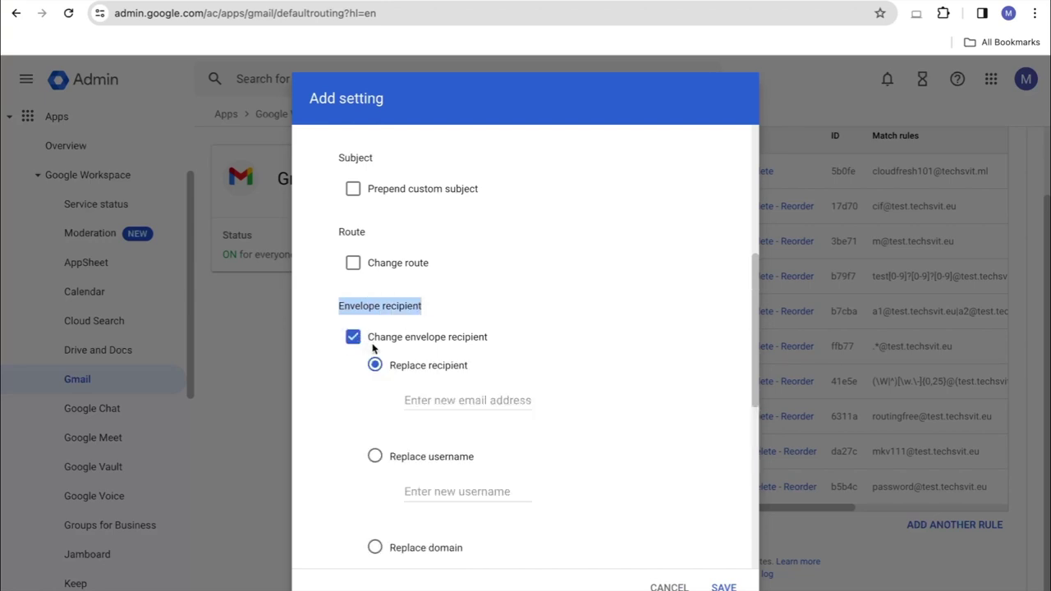
scroll(429, 365, "down", 1)
left_click(434, 362)
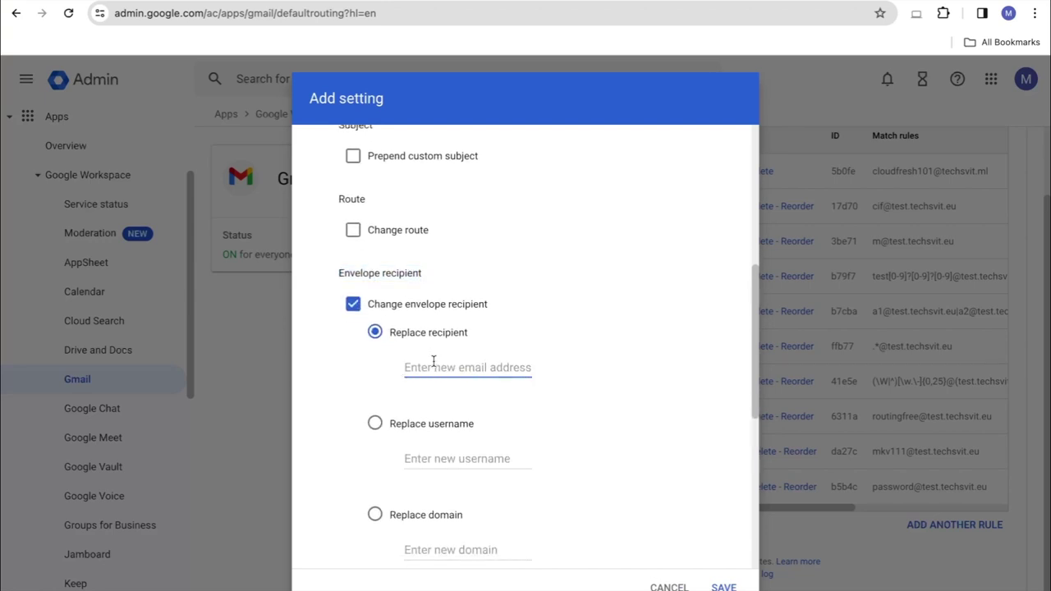
key("ctrl+v")
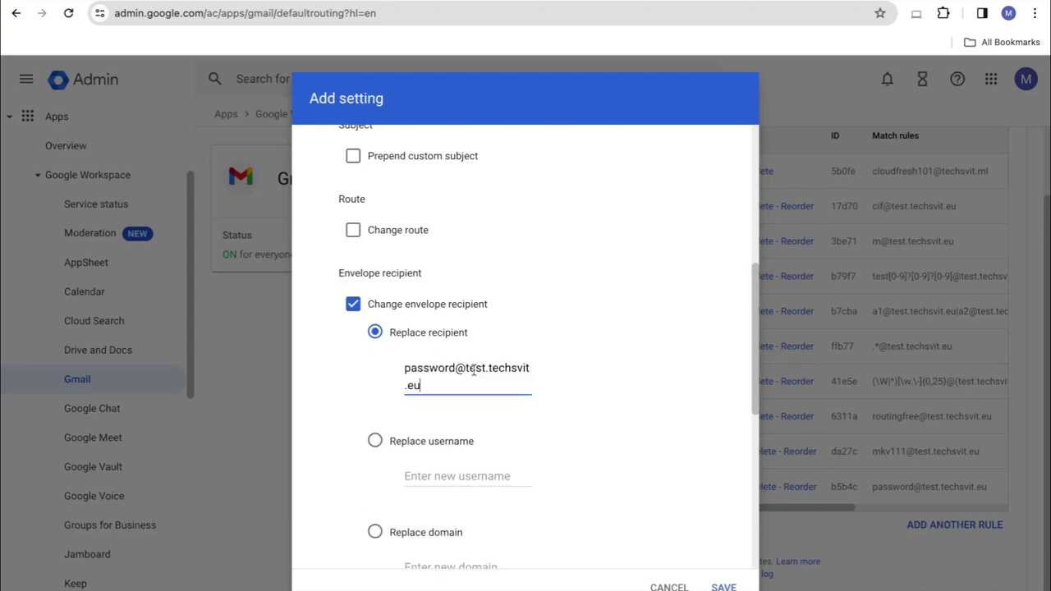
double_click(450, 370)
key("BackSpace")
type("mkv")
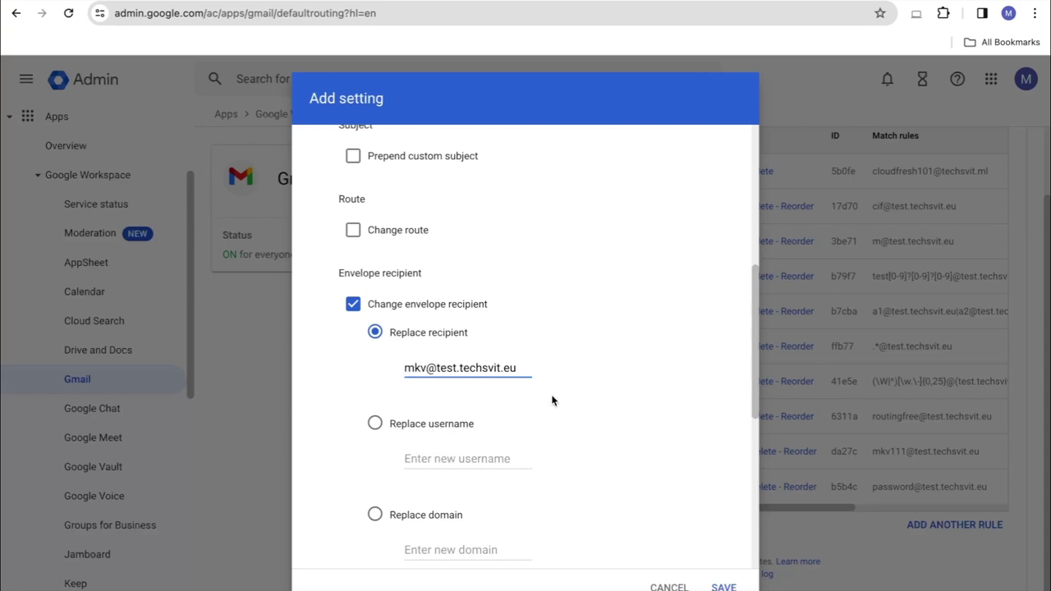
scroll(552, 401, "up", 5)
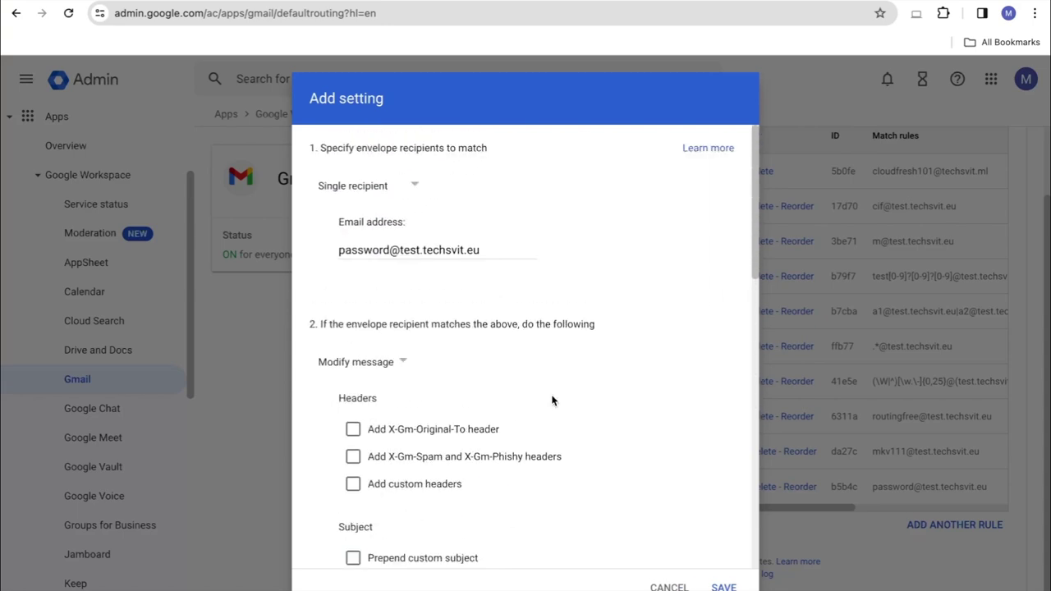
Set the rule to act on non-recognized and recognized addresses, then save it
triple_click(362, 253)
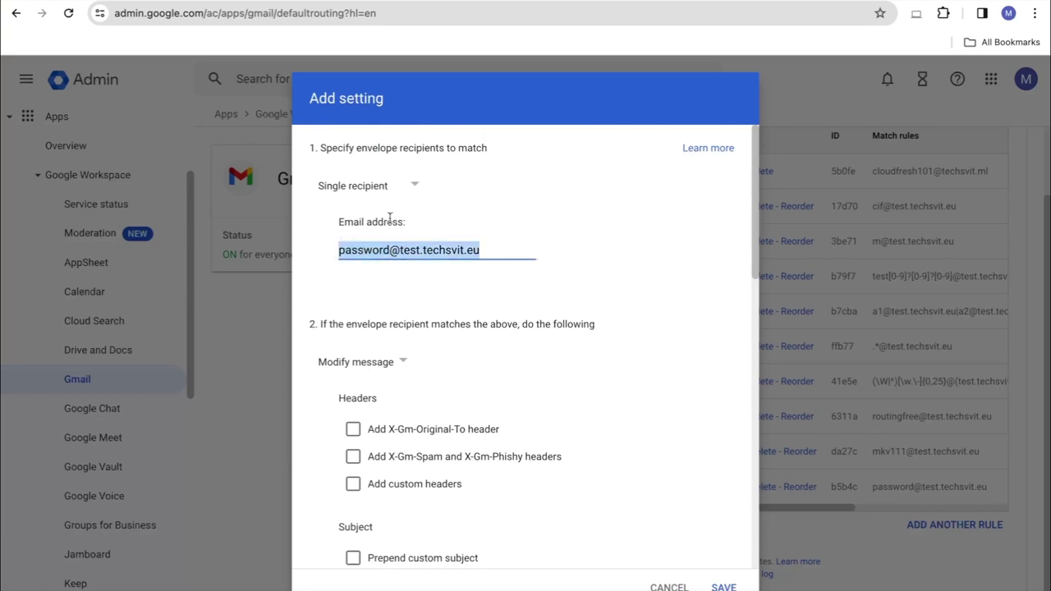
scroll(429, 346, "down", 5)
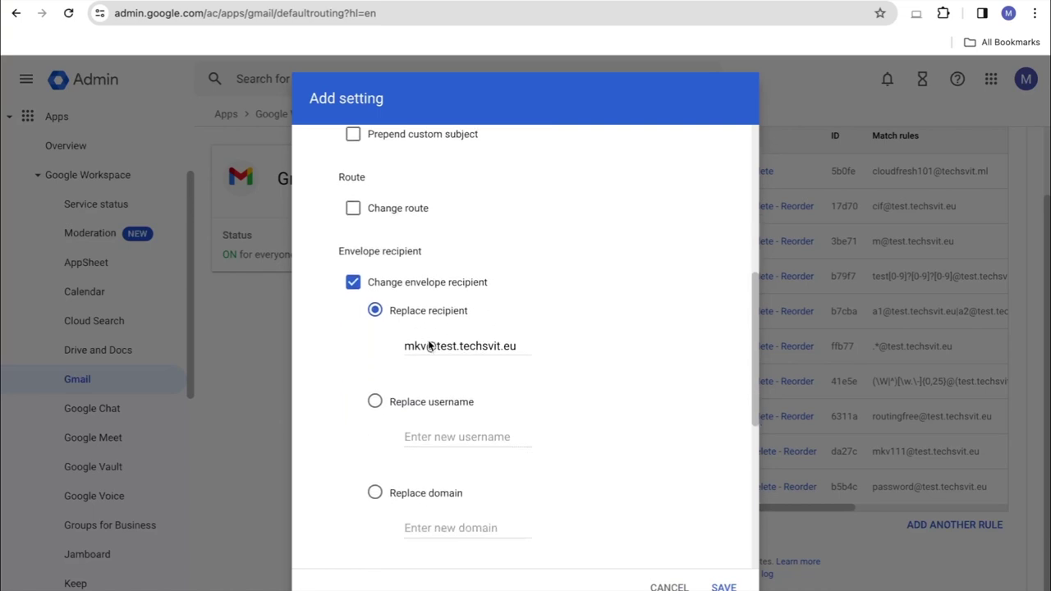
scroll(559, 435, "down", 1)
scroll(559, 435, "up", 1)
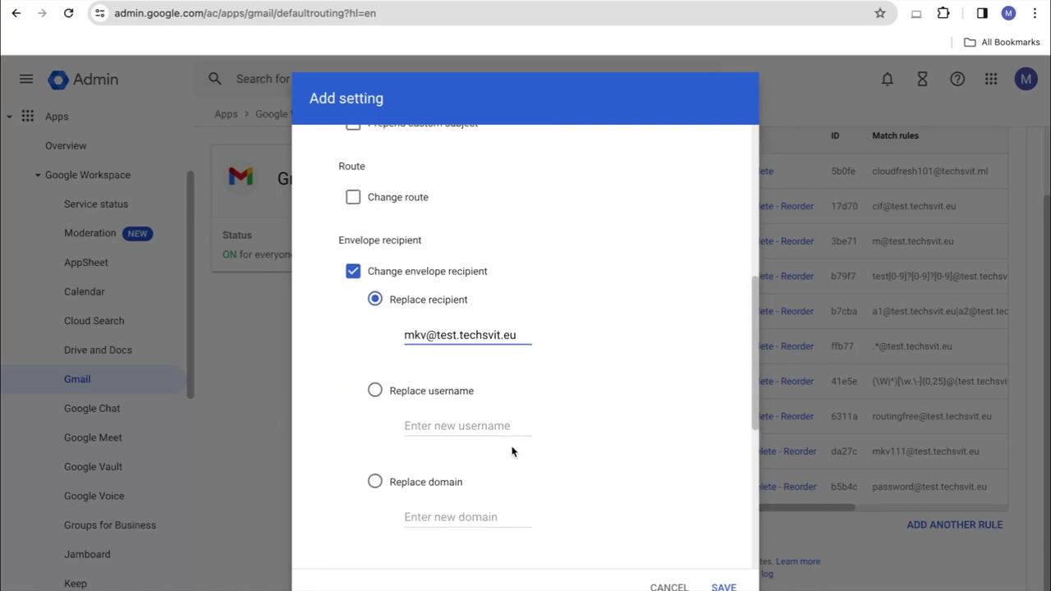
scroll(511, 451, "down", 5)
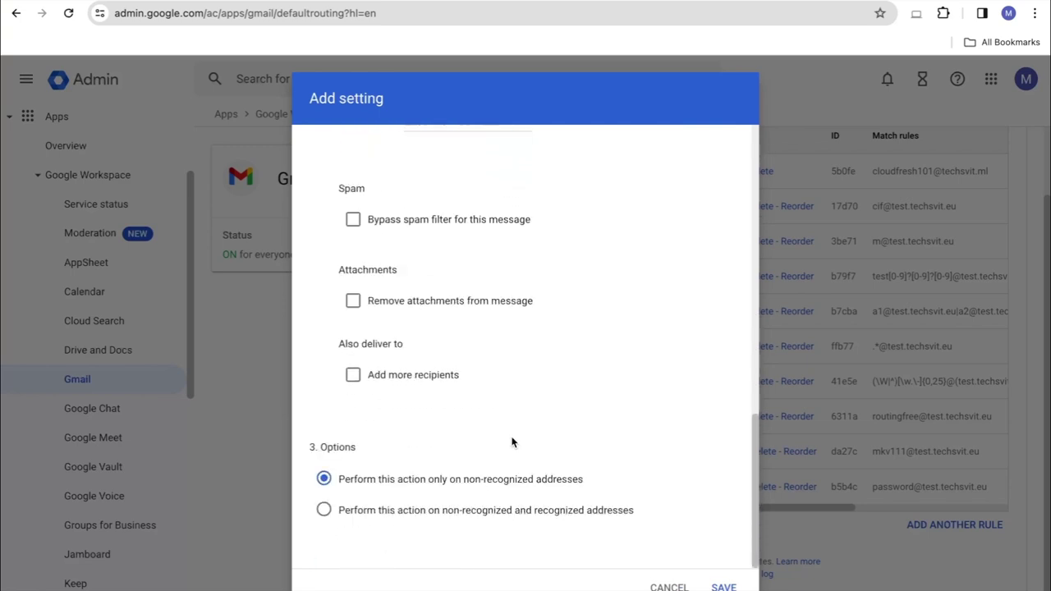
left_click(324, 510)
left_click(726, 586)
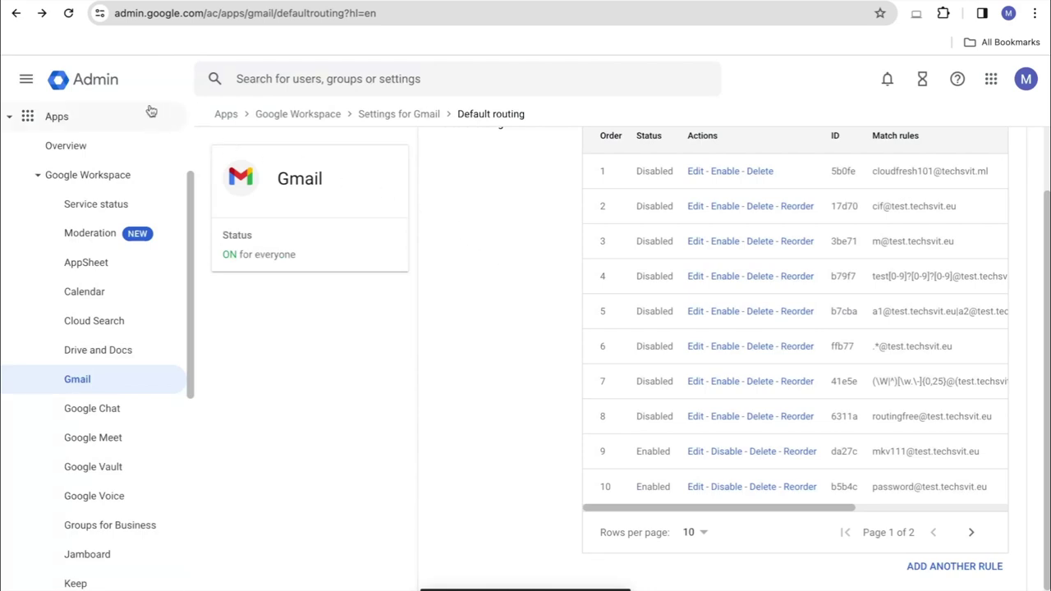
Return to the Admin console home page
left_click(113, 81)
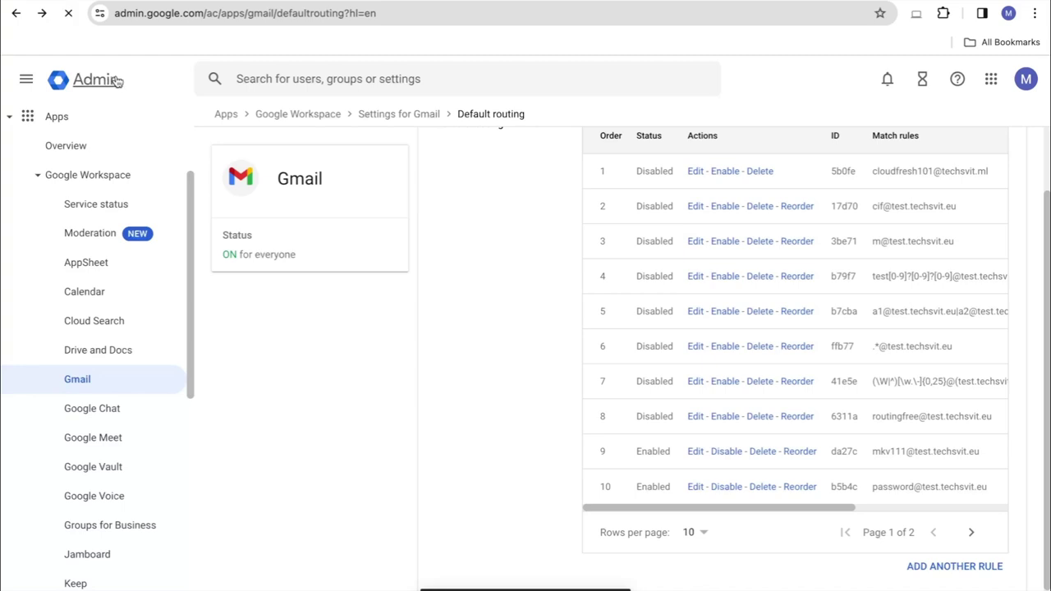